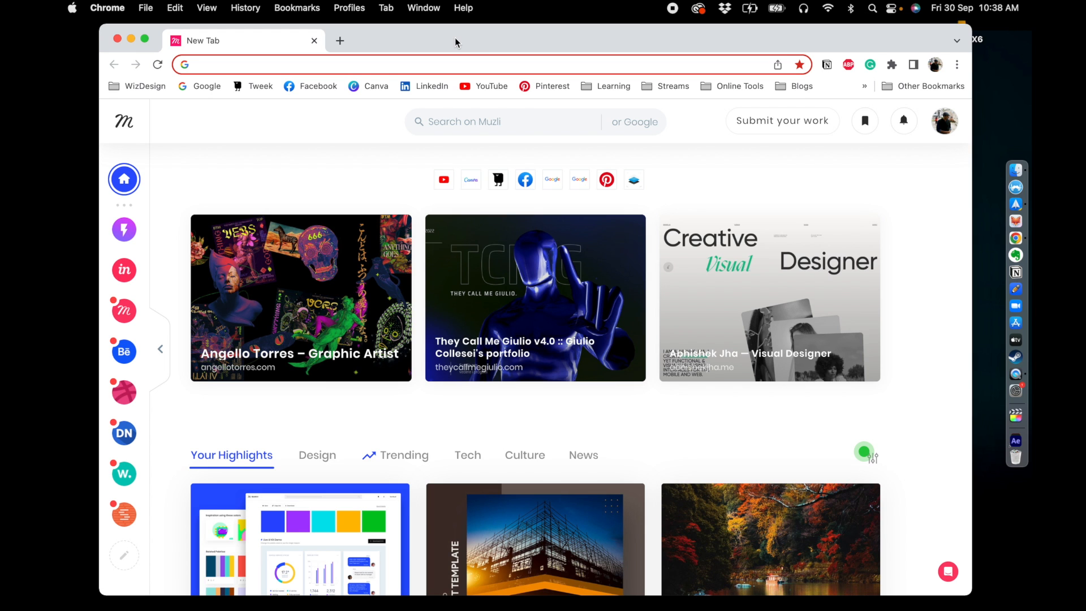
- Open the Milanote website and log in to the account
{"action": "type", "text": "mila"}
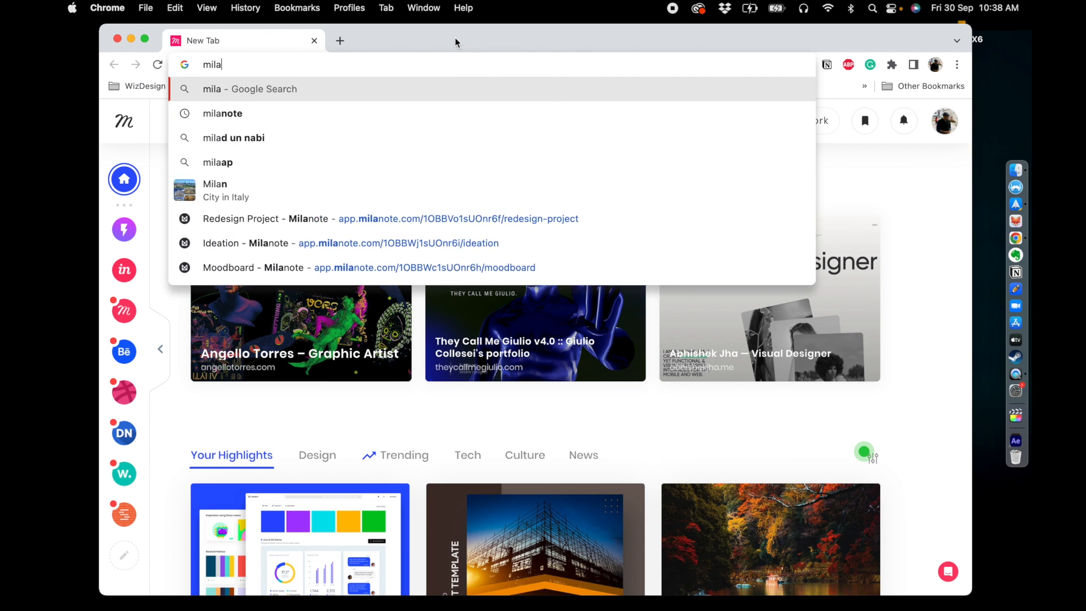
{"action": "key", "text": "Return"}
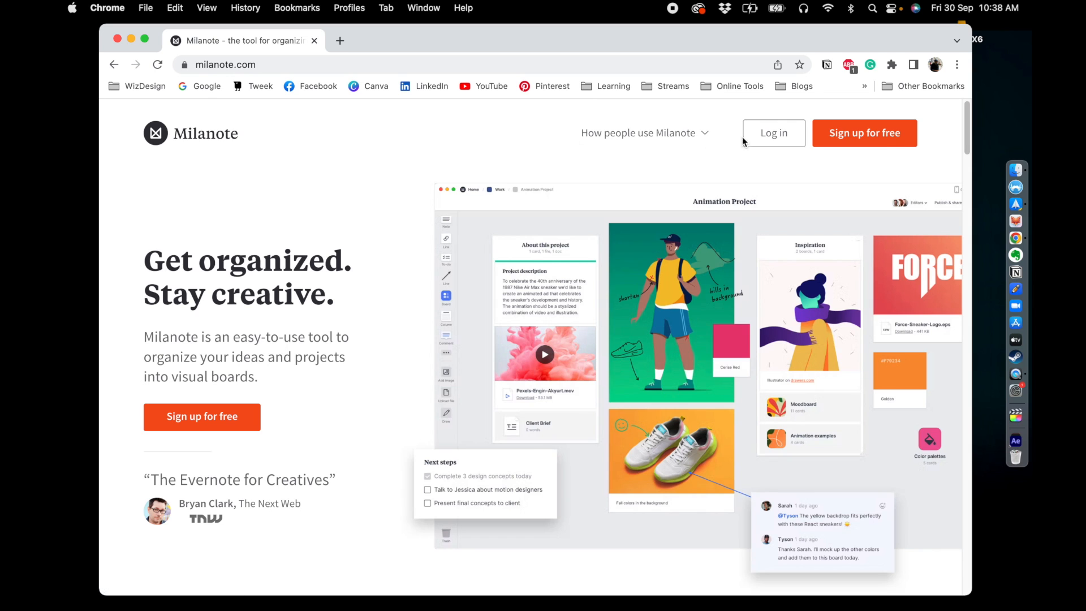
{"action": "left_click", "coordinate": [771, 136]}
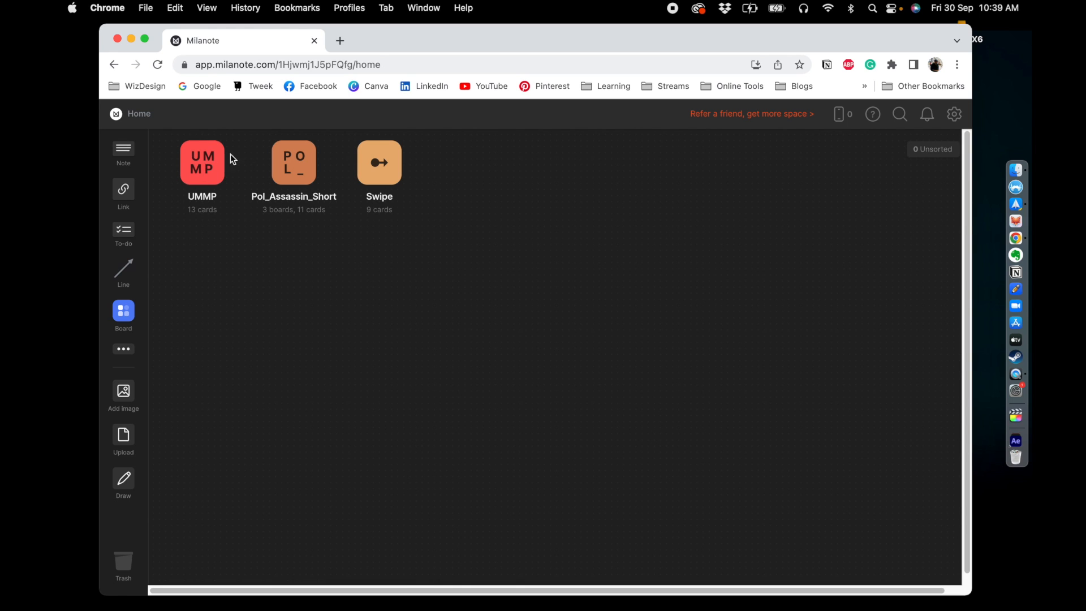
- Create a new board on the home canvas and name it Project
{"action": "left_click_drag", "start_coordinate": [203, 259], "coordinate": [412, 162]}
{"action": "left_click", "coordinate": [498, 201]}
{"action": "left_click_drag", "start_coordinate": [128, 314], "coordinate": [209, 268]}
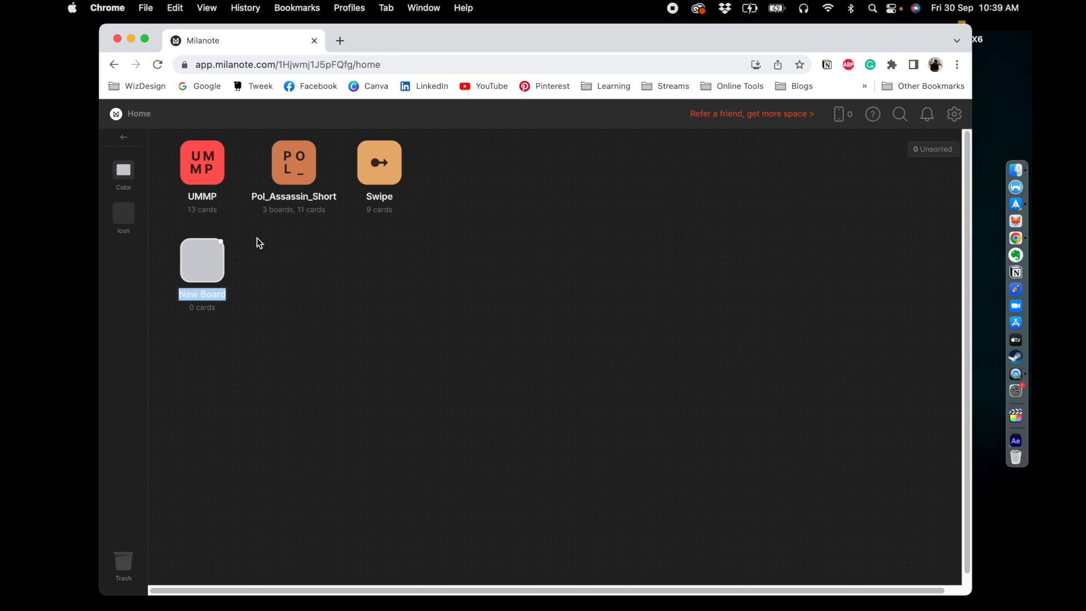
{"action": "type", "text": "Project"}
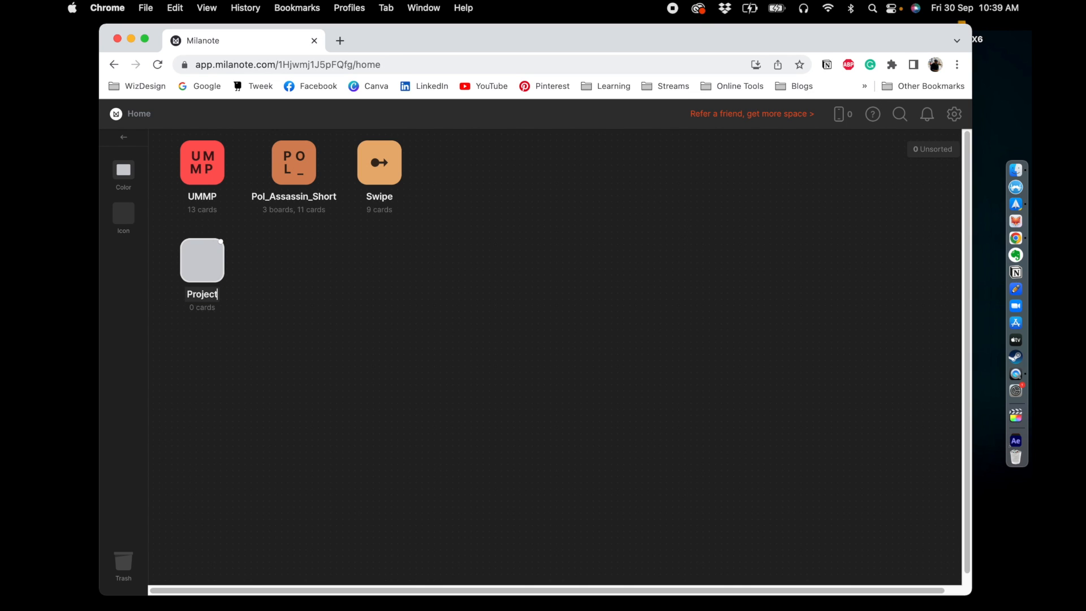
{"action": "left_click", "coordinate": [286, 303]}
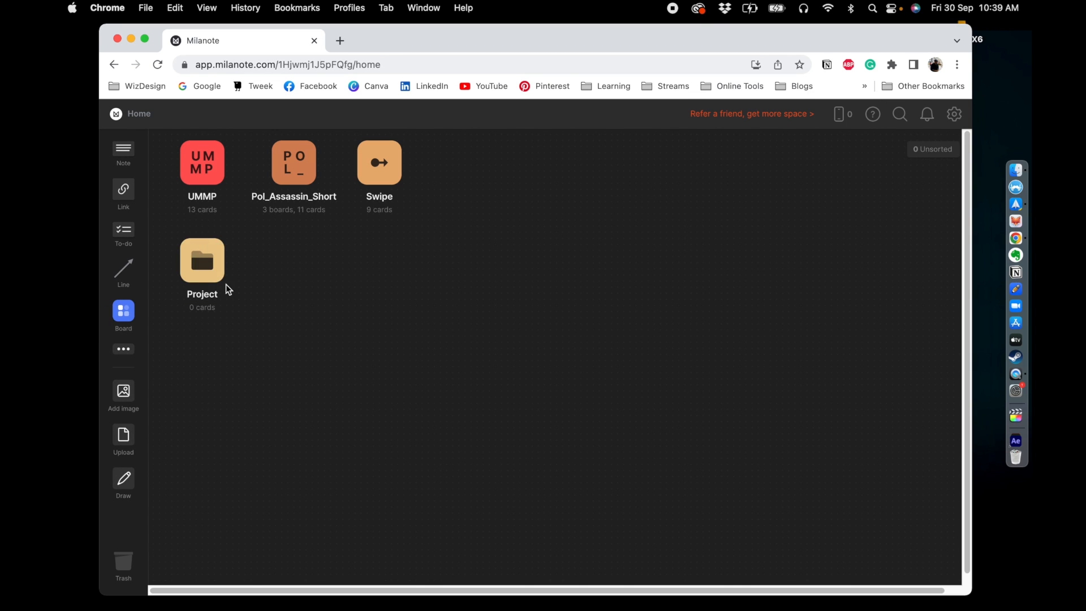
- Open the Project board and preview the Logo Design templates, closing the template chooser without applying one
{"action": "left_click", "coordinate": [209, 257]}
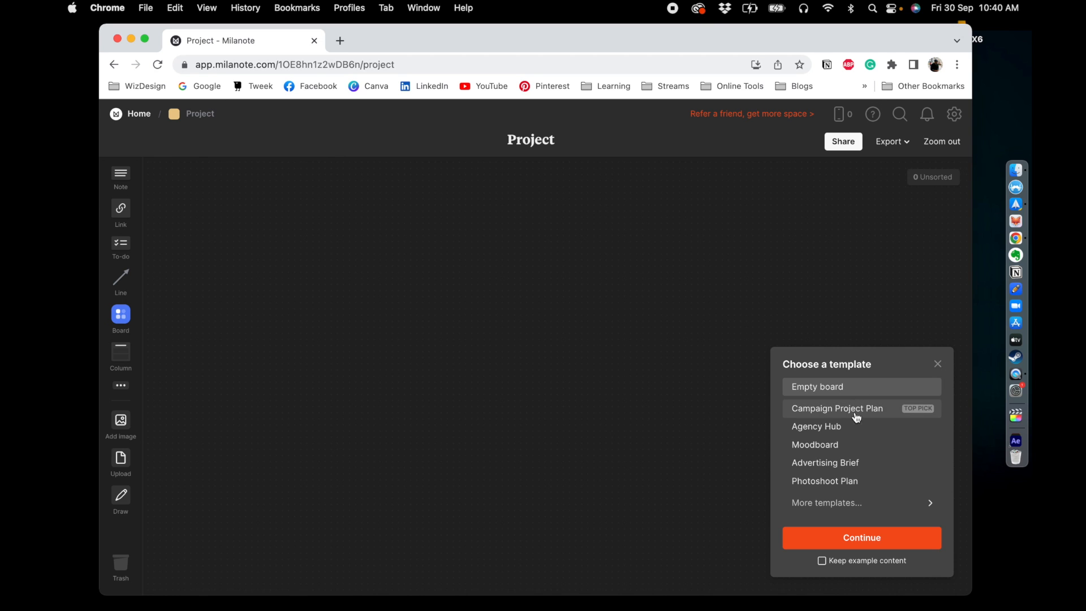
{"action": "left_click", "coordinate": [824, 503]}
{"action": "scroll", "coordinate": [851, 447], "scroll_direction": "down", "scroll_amount": 3}
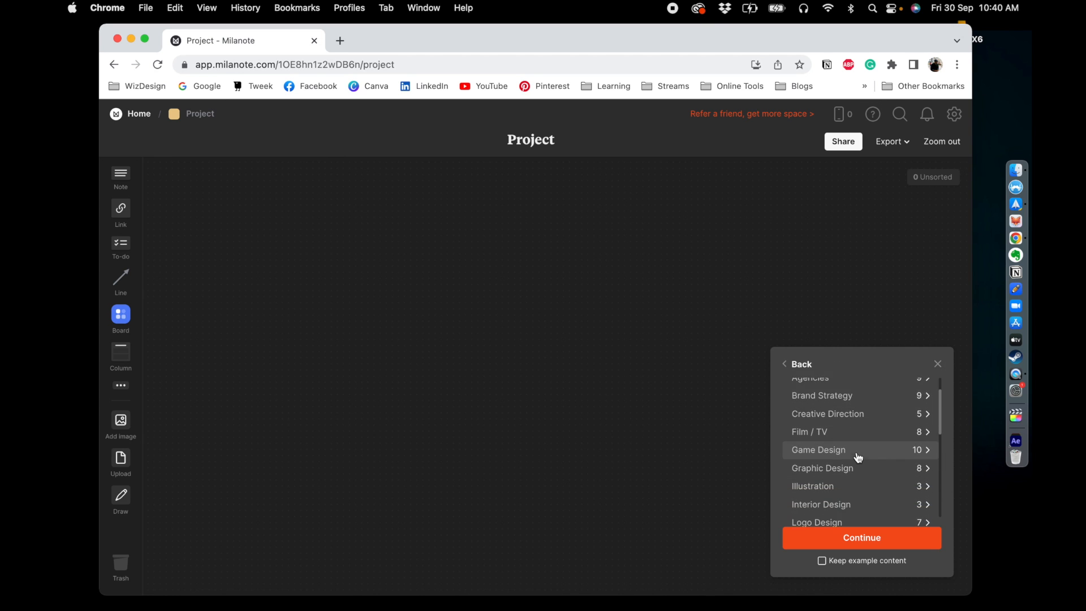
{"action": "scroll", "coordinate": [859, 458], "scroll_direction": "down", "scroll_amount": 2}
{"action": "left_click", "coordinate": [850, 454]}
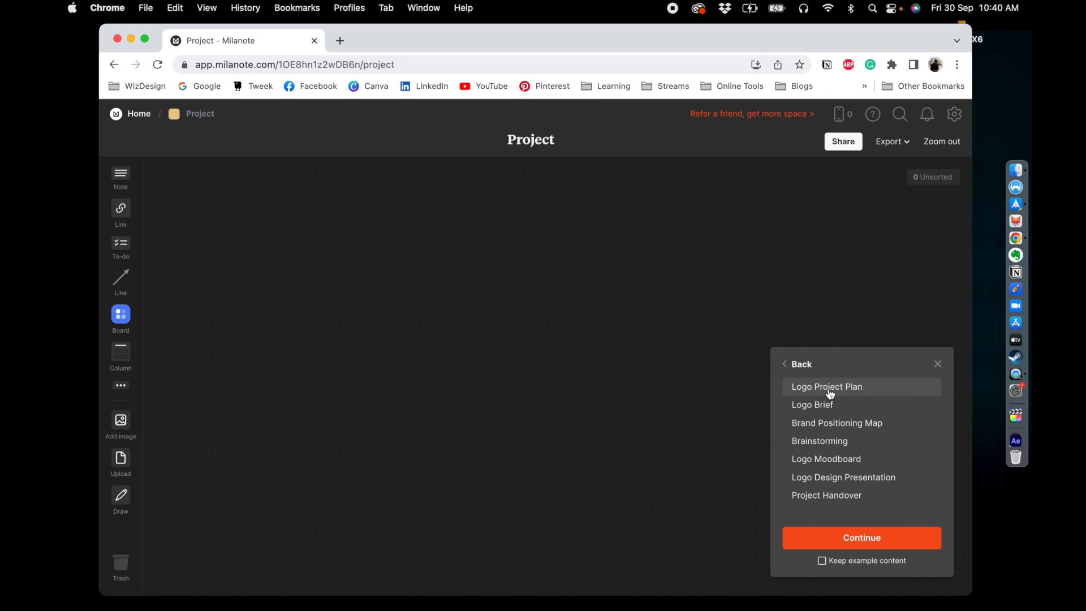
{"action": "left_click", "coordinate": [814, 392]}
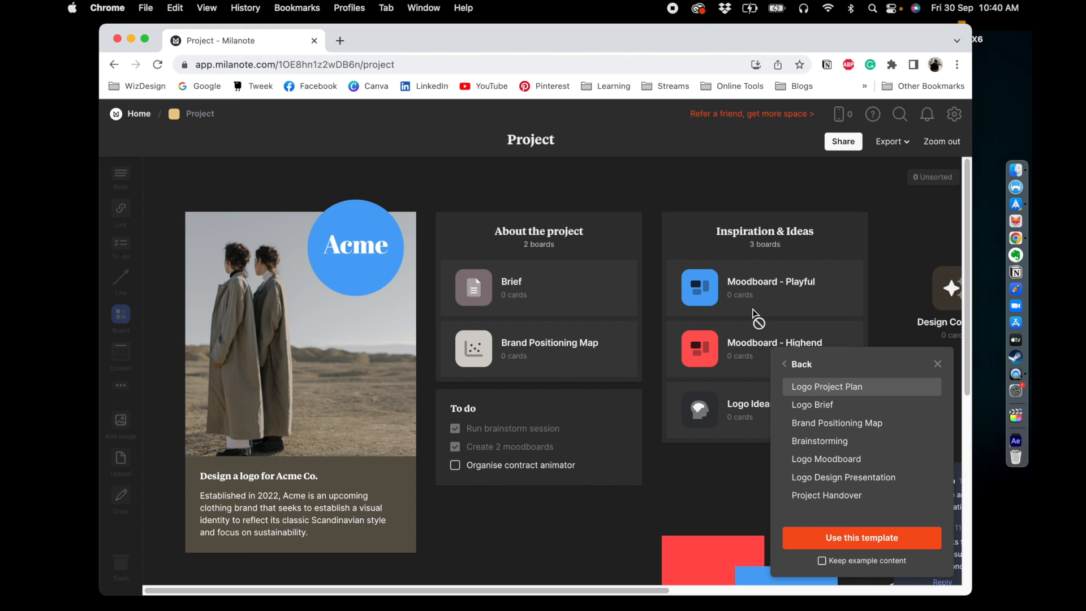
{"action": "left_click", "coordinate": [792, 365]}
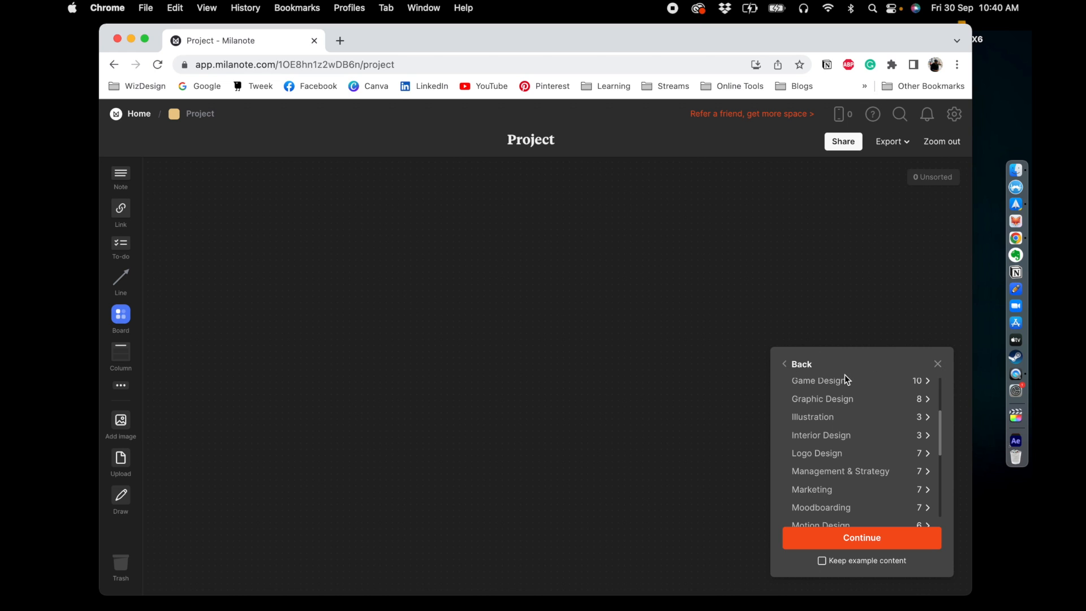
{"action": "left_click", "coordinate": [941, 368]}
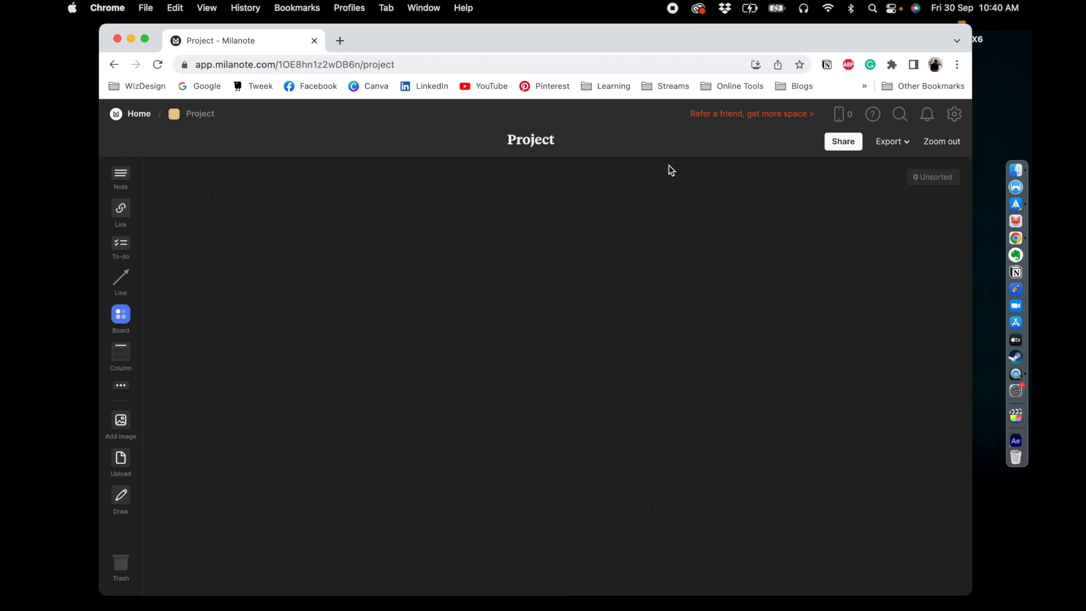
- Add a note reading "To create a logo for a homestay called Elephant Village"
{"action": "left_click", "coordinate": [125, 180]}
{"action": "left_click_drag", "start_coordinate": [124, 178], "coordinate": [205, 231]}
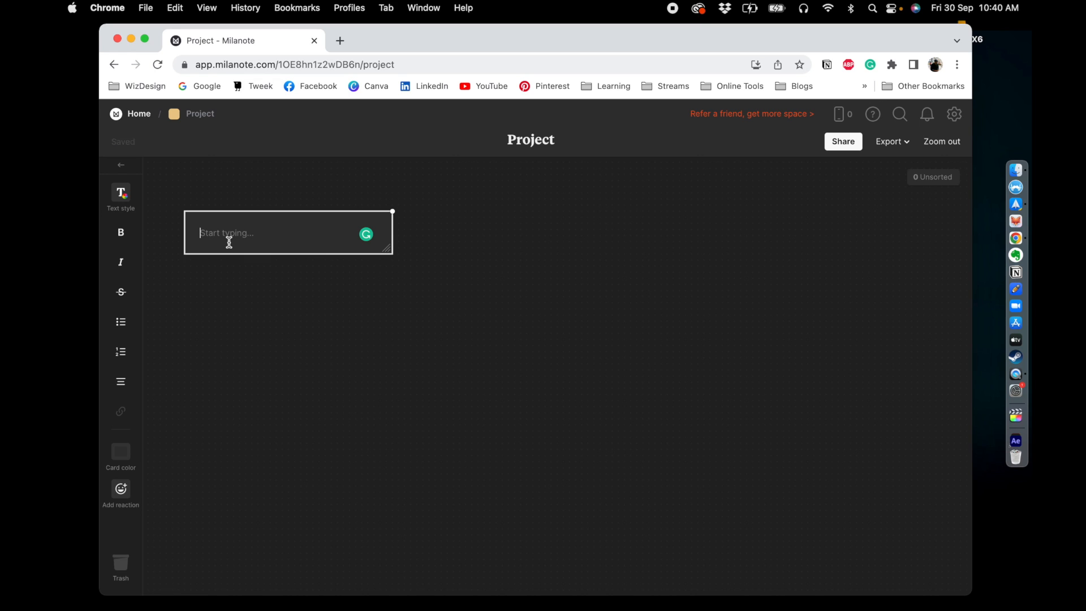
{"action": "type", "text": "To create a loto"}
{"action": "key", "text": "BackSpace"}
{"action": "key", "text": "BackSpace"}
{"action": "type", "text": "go for a homestay f"}
{"action": "key", "text": "BackSpace"}
{"action": "type", "text": "called "}
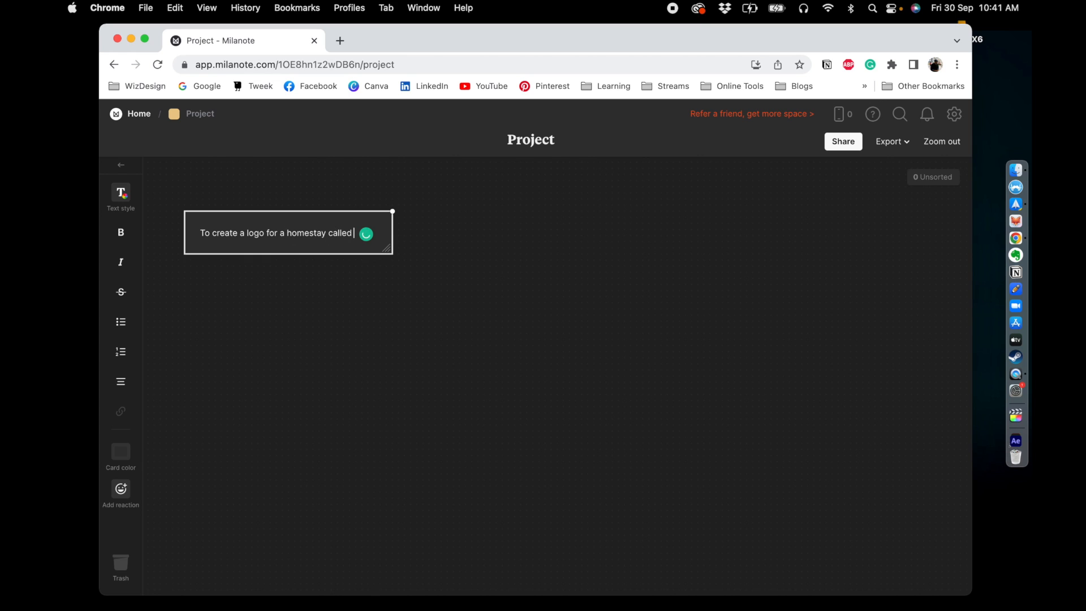
{"action": "type", "text": "Elephan"}
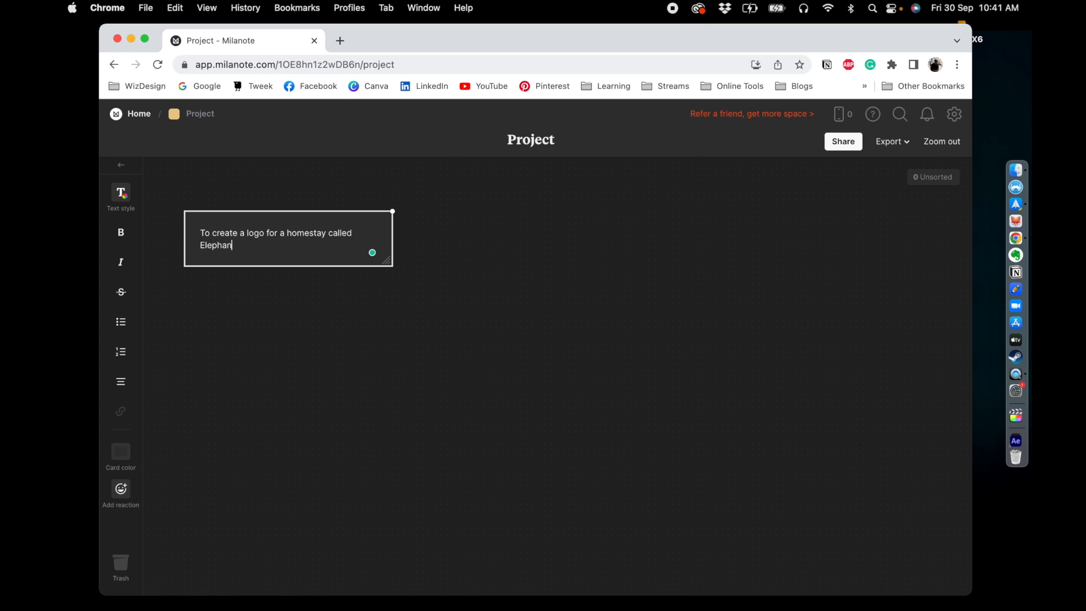
{"action": "type", "text": "t Village"}
{"action": "left_click", "coordinate": [254, 335]}
- Add a heading titled "Logo Project" above the note
{"action": "left_click_drag", "start_coordinate": [257, 230], "coordinate": [230, 211]}
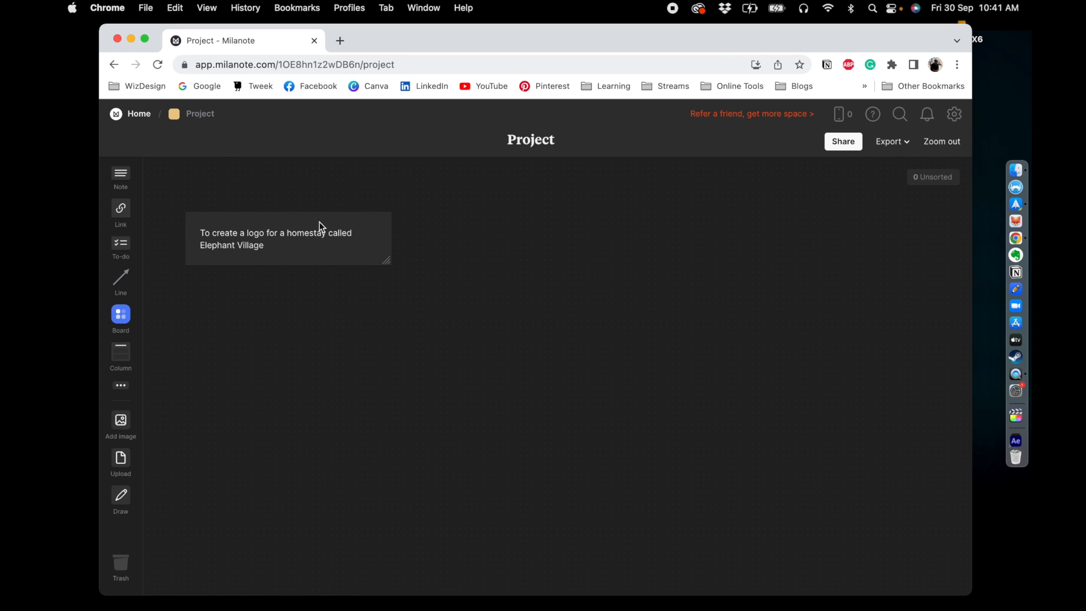
{"action": "left_click_drag", "start_coordinate": [285, 244], "coordinate": [282, 246]}
{"action": "left_click", "coordinate": [120, 391]}
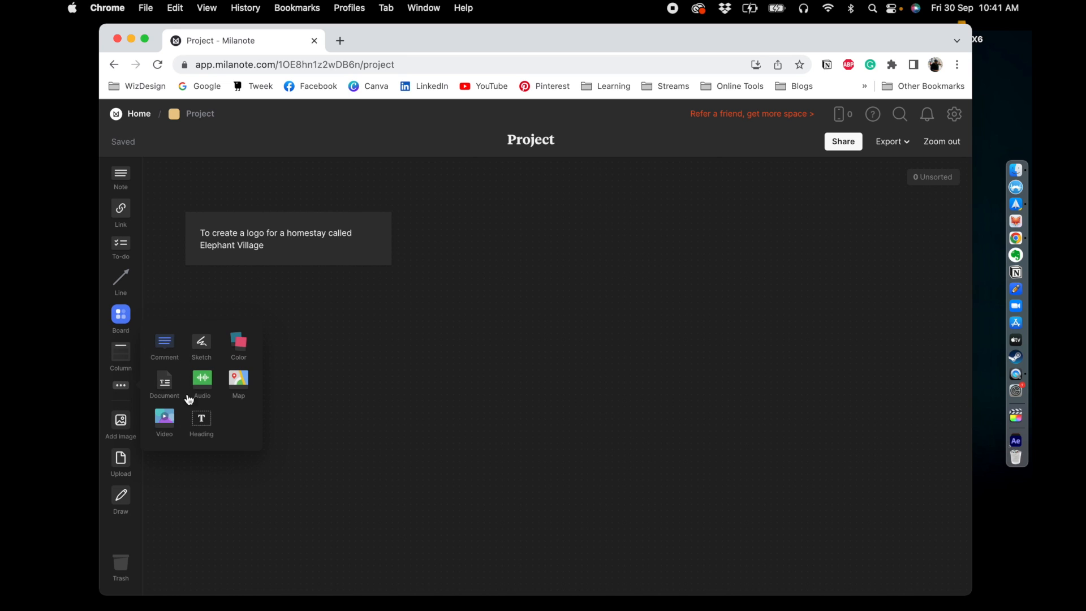
{"action": "left_click_drag", "start_coordinate": [204, 422], "coordinate": [204, 184]}
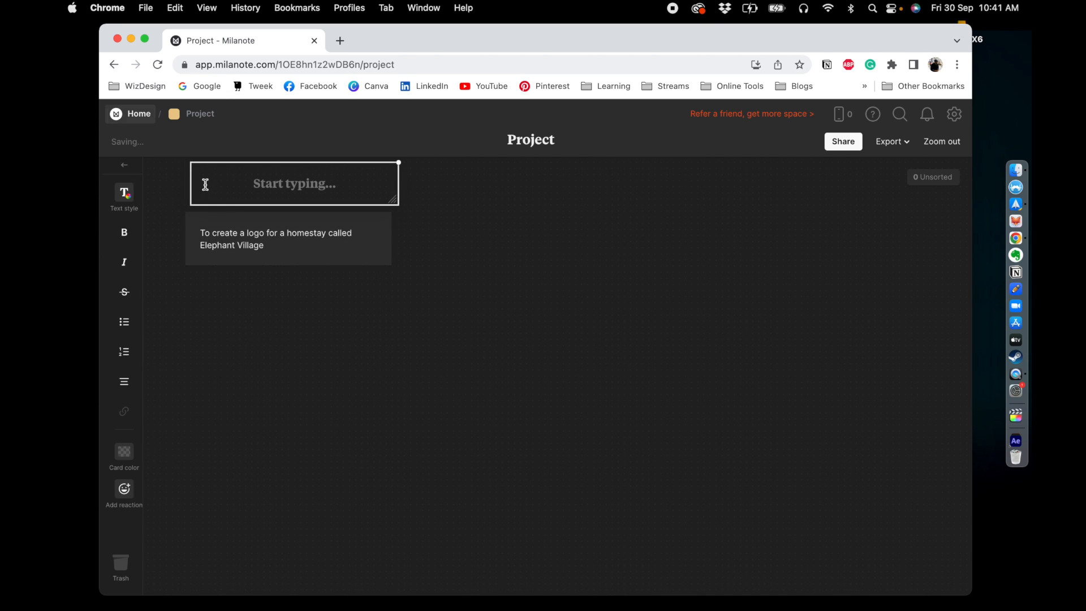
{"action": "type", "text": "Lo"}
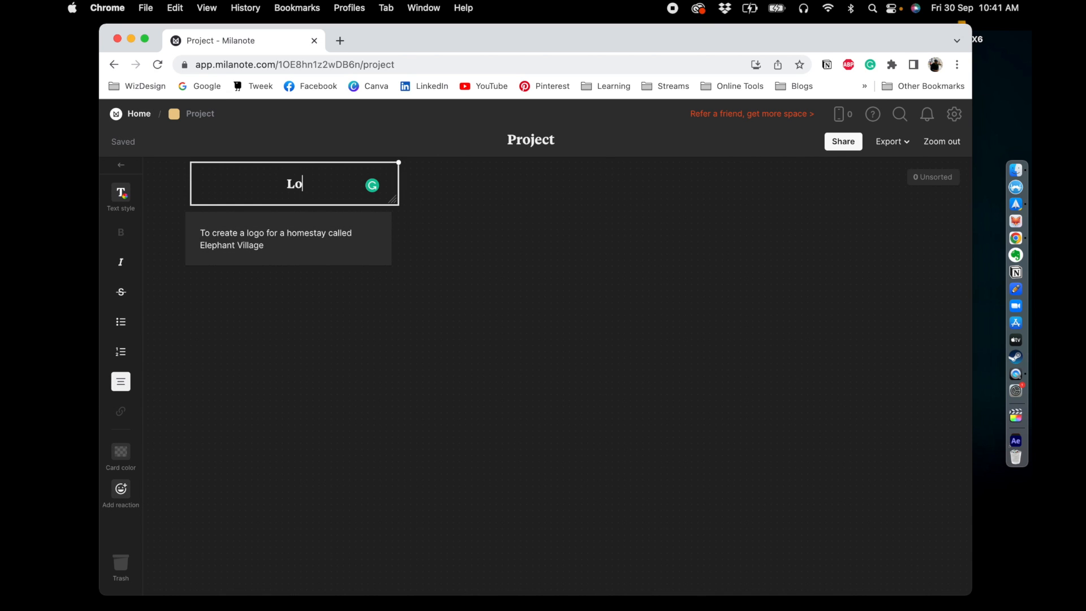
{"action": "type", "text": "go Project"}
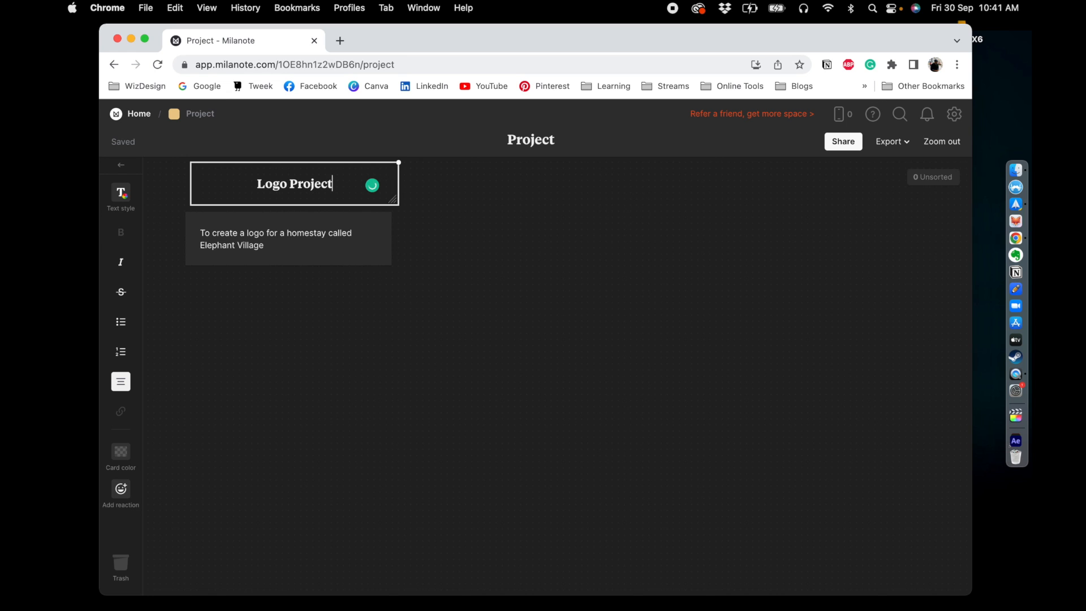
{"action": "left_click", "coordinate": [419, 350]}
- Reposition the heading and note so they line up together
{"action": "left_click", "coordinate": [299, 193]}
{"action": "left_click_drag", "start_coordinate": [299, 195], "coordinate": [250, 201]}
{"action": "left_click_drag", "start_coordinate": [294, 229], "coordinate": [310, 223]}
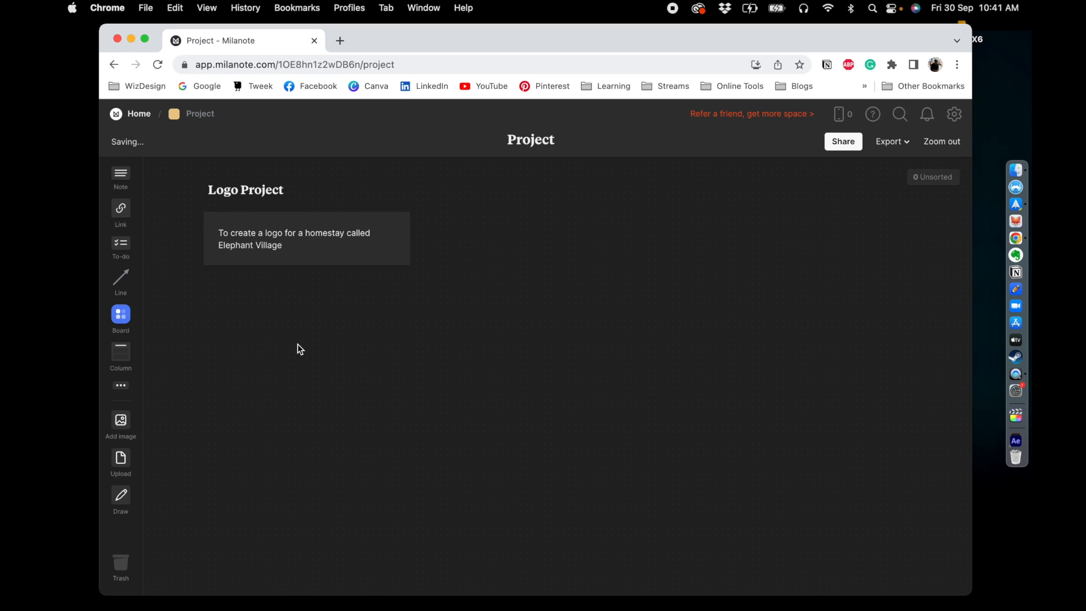
{"action": "left_click_drag", "start_coordinate": [272, 218], "coordinate": [271, 212]}
{"action": "left_click", "coordinate": [294, 316]}
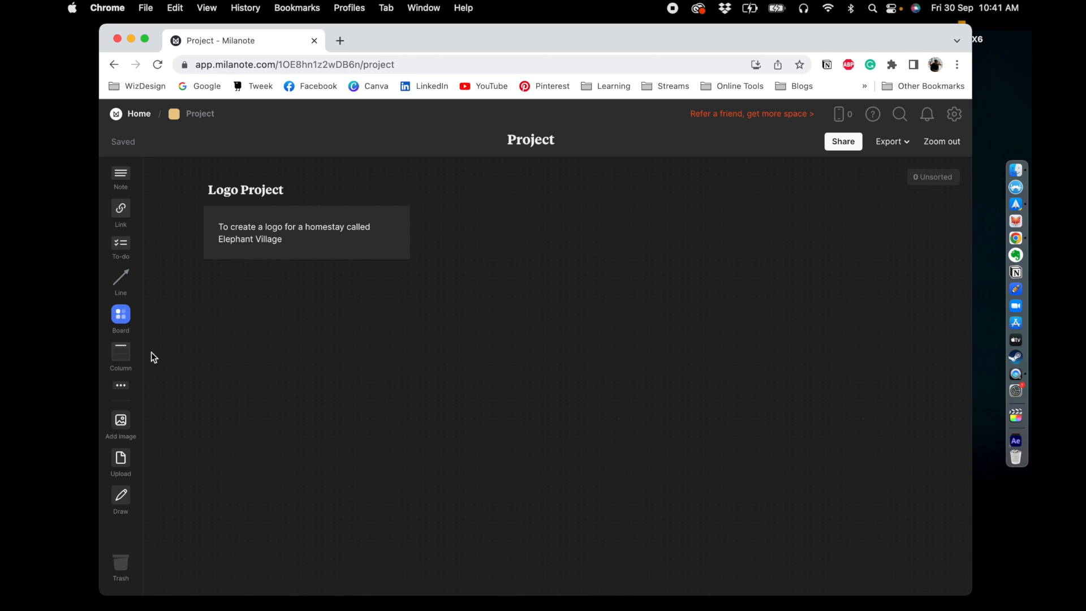
- Add a column named Process to the right of the note
{"action": "left_click_drag", "start_coordinate": [130, 356], "coordinate": [446, 225]}
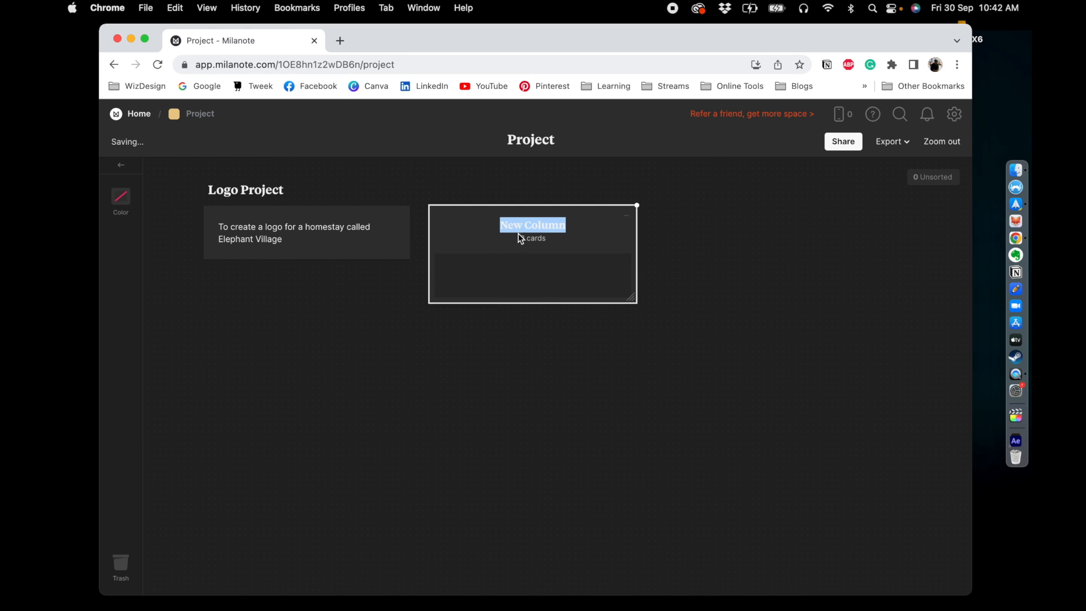
{"action": "type", "text": "Prod"}
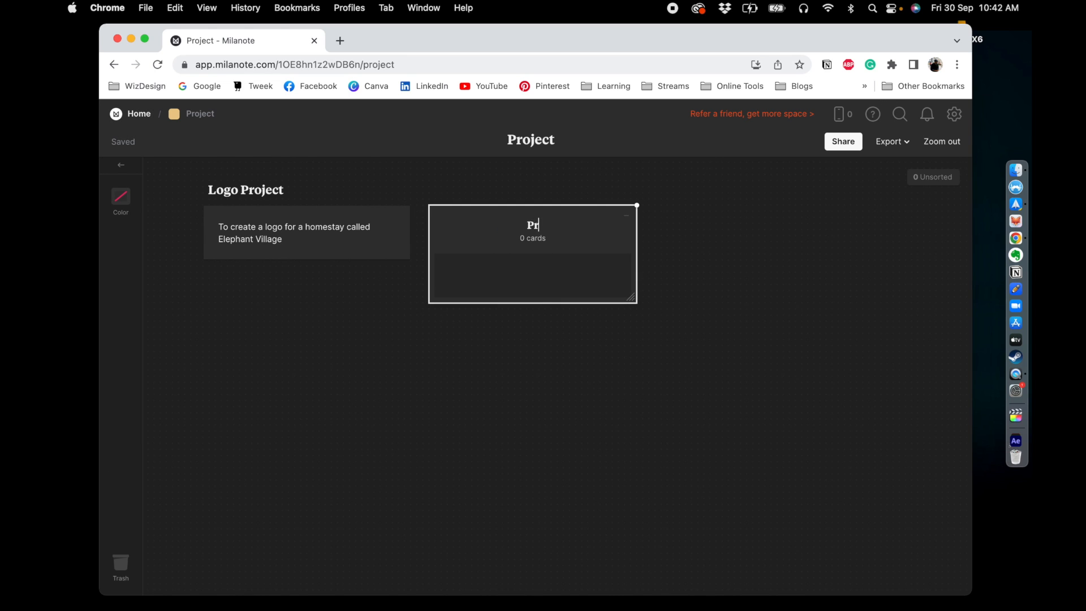
{"action": "key", "text": "BackSpace"}
{"action": "type", "text": "cess"}
{"action": "left_click", "coordinate": [501, 425]}
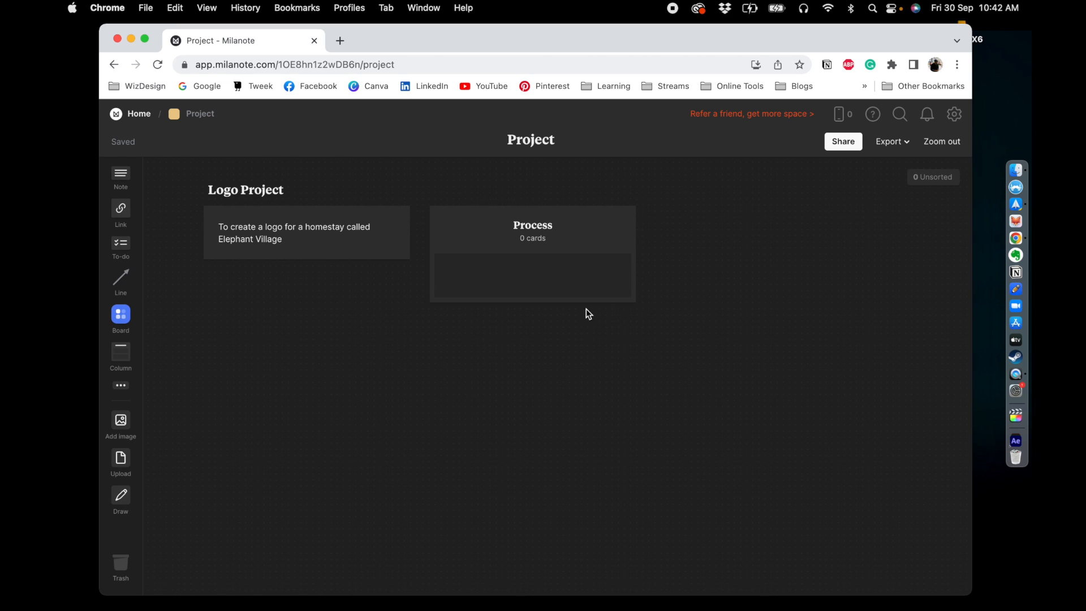
- Add a note in the Process column reading "Click on the below cards to see the project updates"
{"action": "left_click_drag", "start_coordinate": [127, 182], "coordinate": [456, 283]}
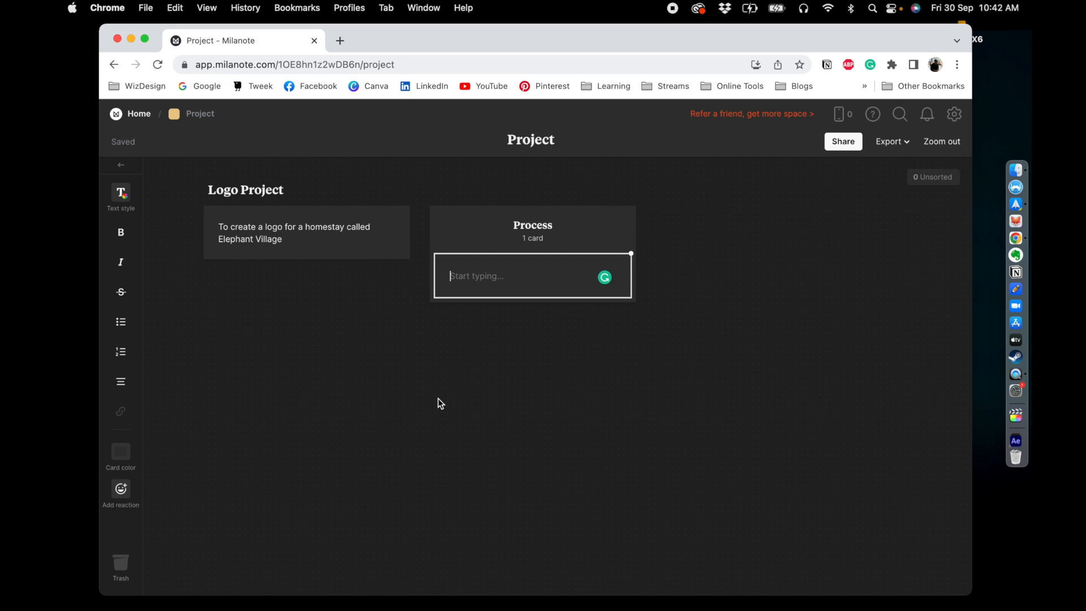
{"action": "left_click", "coordinate": [439, 398]}
{"action": "left_click", "coordinate": [492, 279]}
{"action": "type", "text": "ALI"}
{"action": "type", "text": "l the pr"}
{"action": "key", "text": "super+a"}
{"action": "type", "text": "Click on the below cards "}
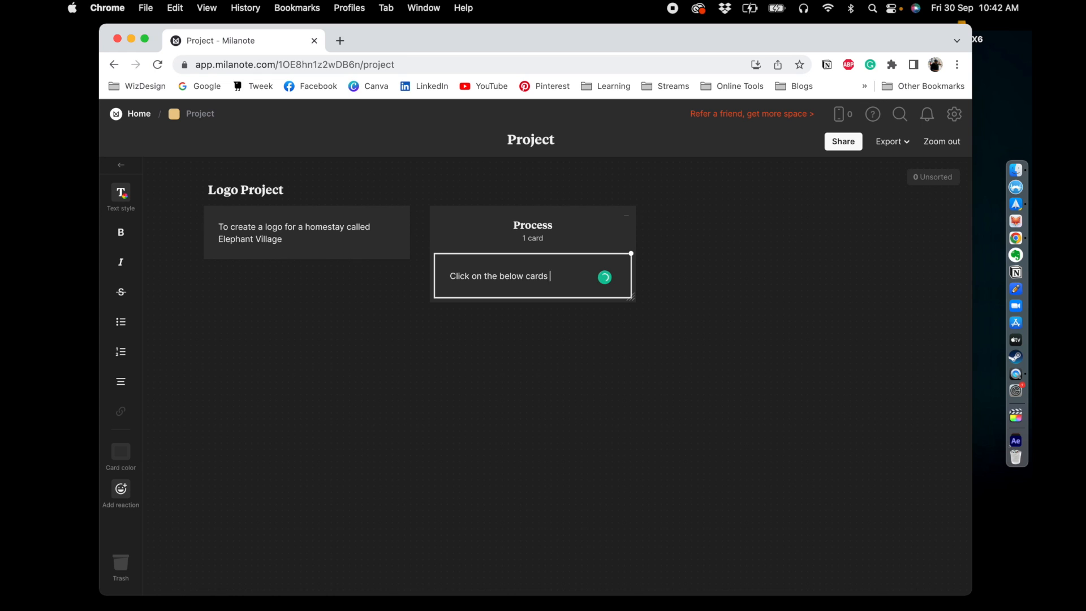
{"action": "type", "text": "to see the projec"}
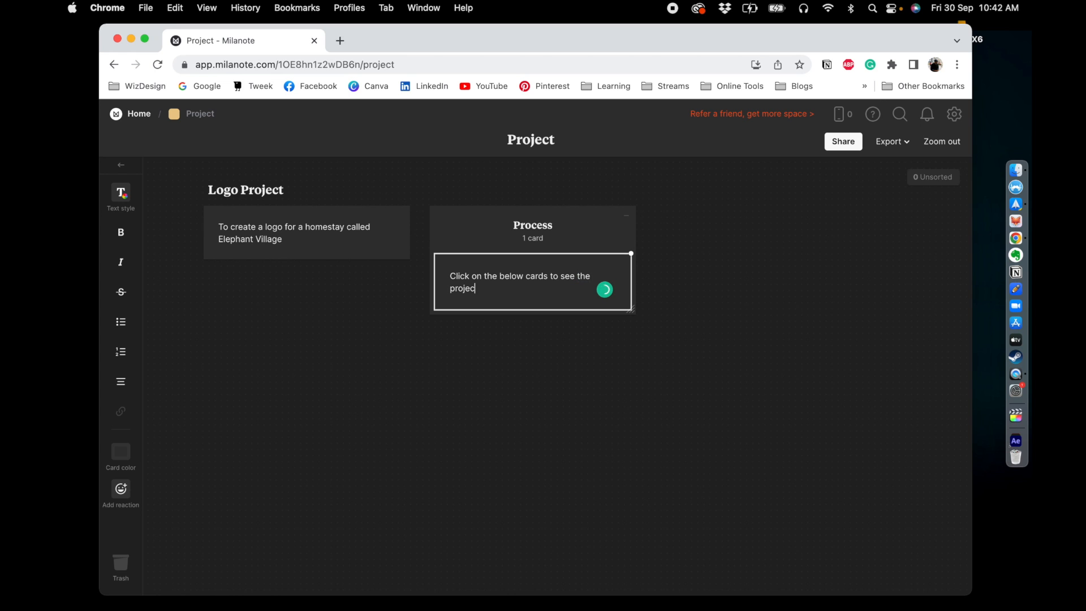
{"action": "type", "text": "t updates"}
{"action": "left_click", "coordinate": [486, 430]}
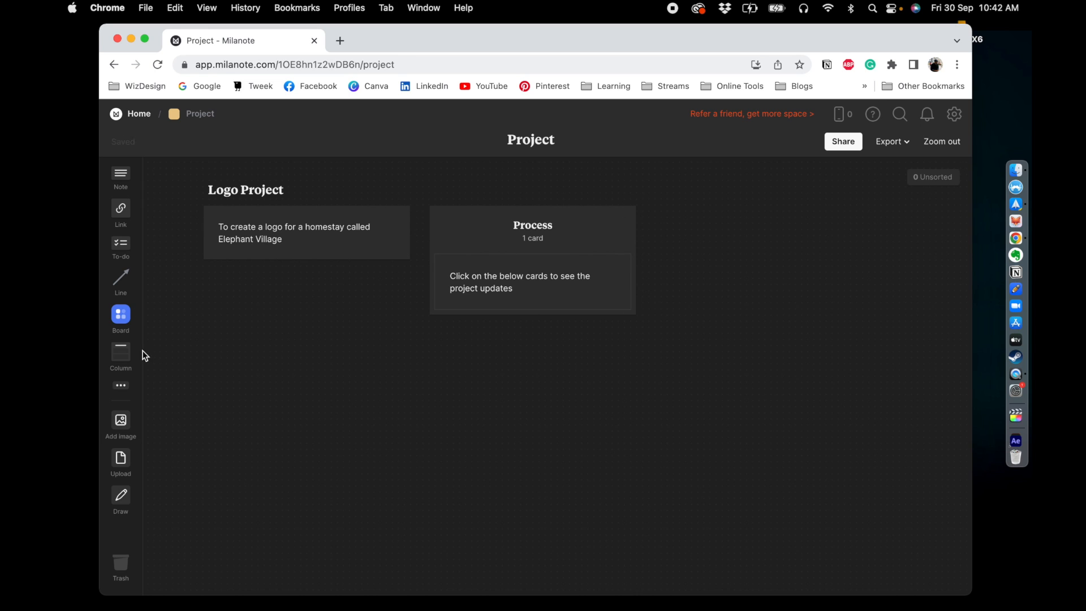
- Add a board named Moodboard inside the Process column
{"action": "left_click_drag", "start_coordinate": [122, 315], "coordinate": [452, 311]}
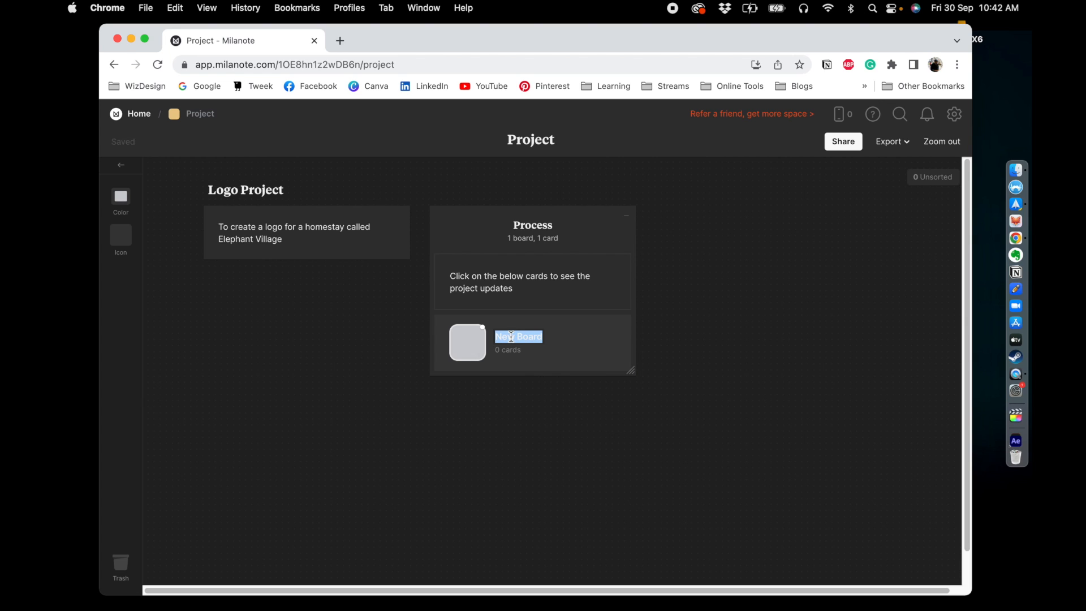
{"action": "type", "text": "Moodboard"}
{"action": "left_click", "coordinate": [535, 439]}
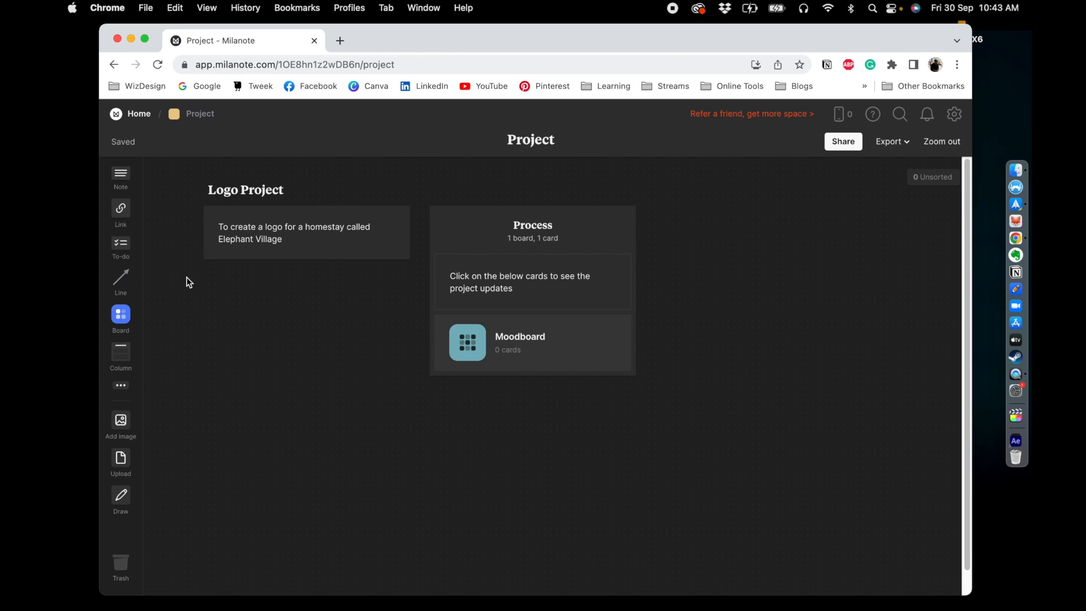
- Add a board named Ideation below Moodboard in the Process column
{"action": "left_click_drag", "start_coordinate": [120, 313], "coordinate": [478, 378]}
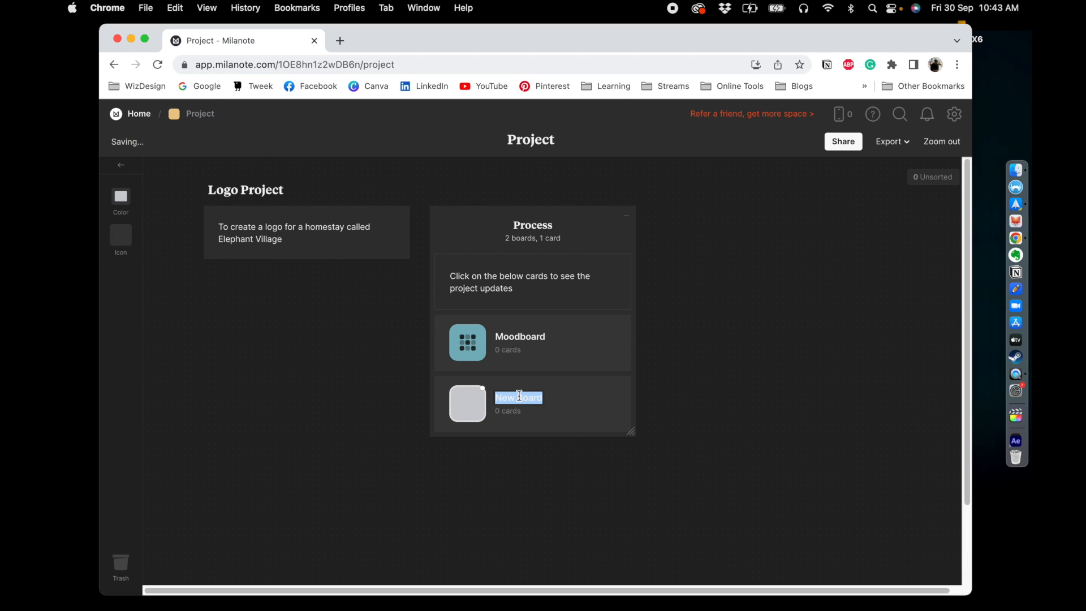
{"action": "type", "text": "Ideation"}
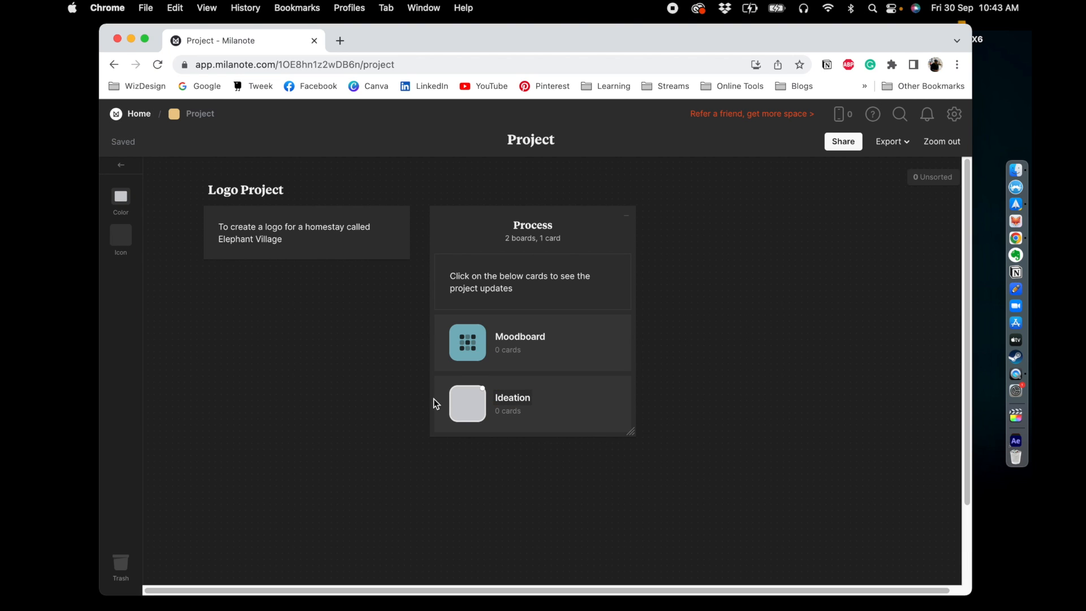
{"action": "key", "text": "Return"}
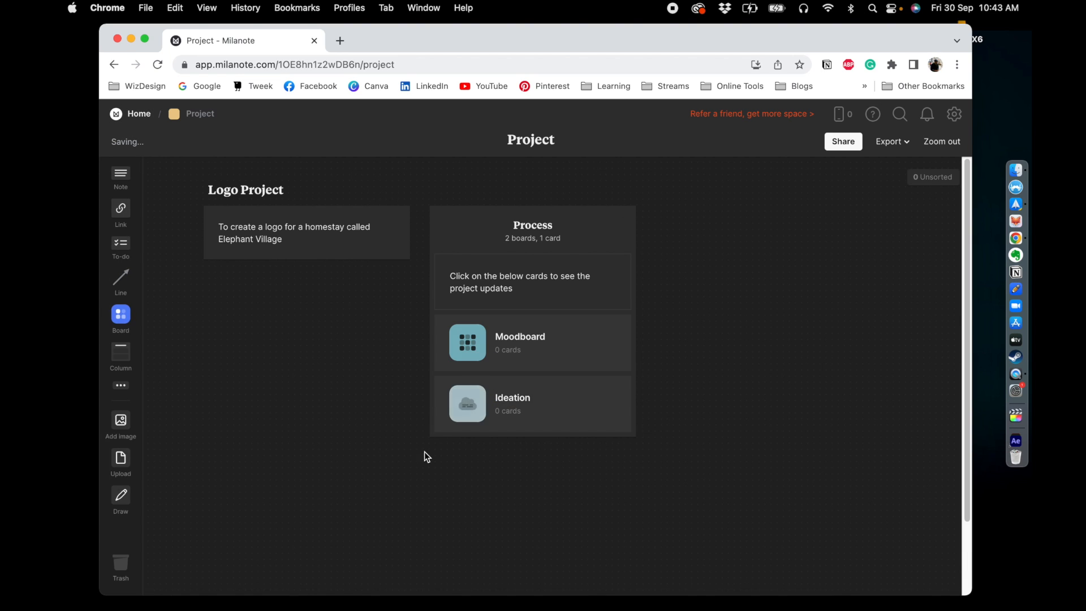
- Add a board named Mockups below Ideation in the Process column
{"action": "left_click_drag", "start_coordinate": [121, 321], "coordinate": [470, 429]}
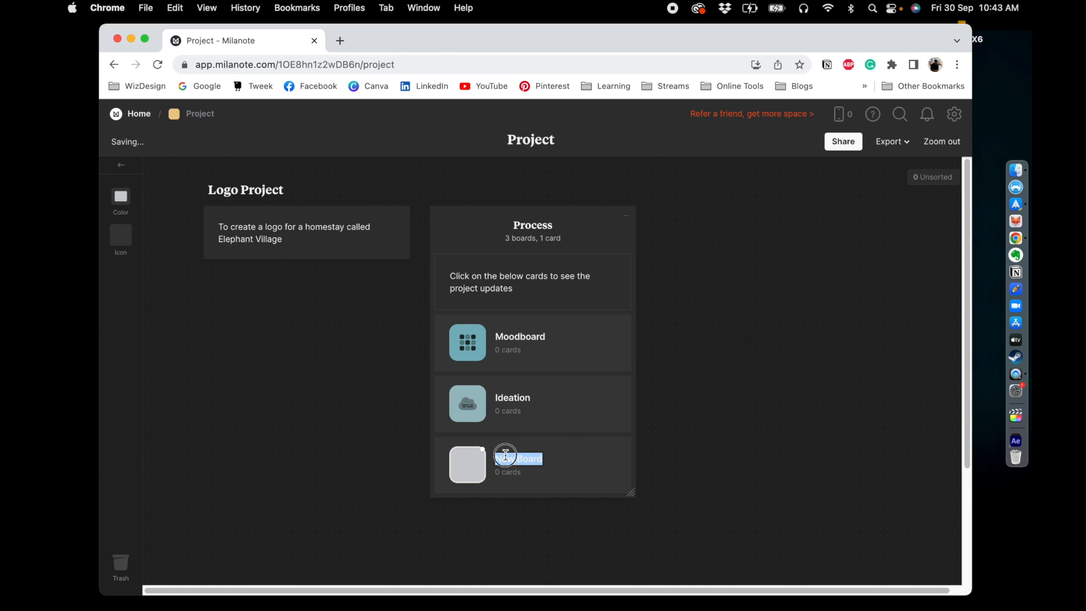
{"action": "type", "text": "Mockups"}
{"action": "left_click", "coordinate": [288, 432]}
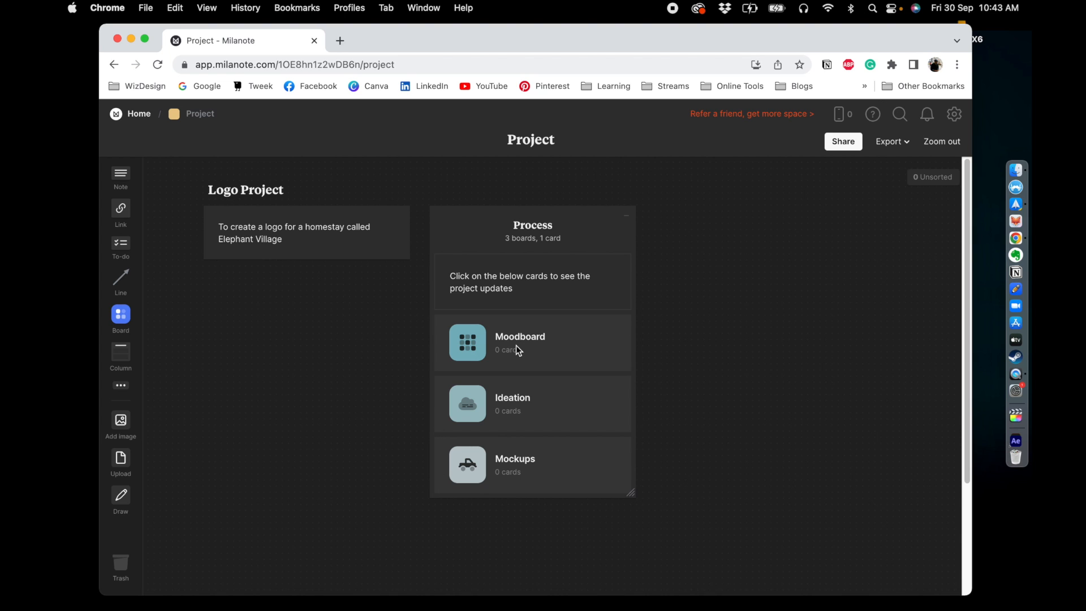
- Open the Moodboard sub-board and close the template chooser to keep it an empty board
{"action": "left_click", "coordinate": [473, 341]}
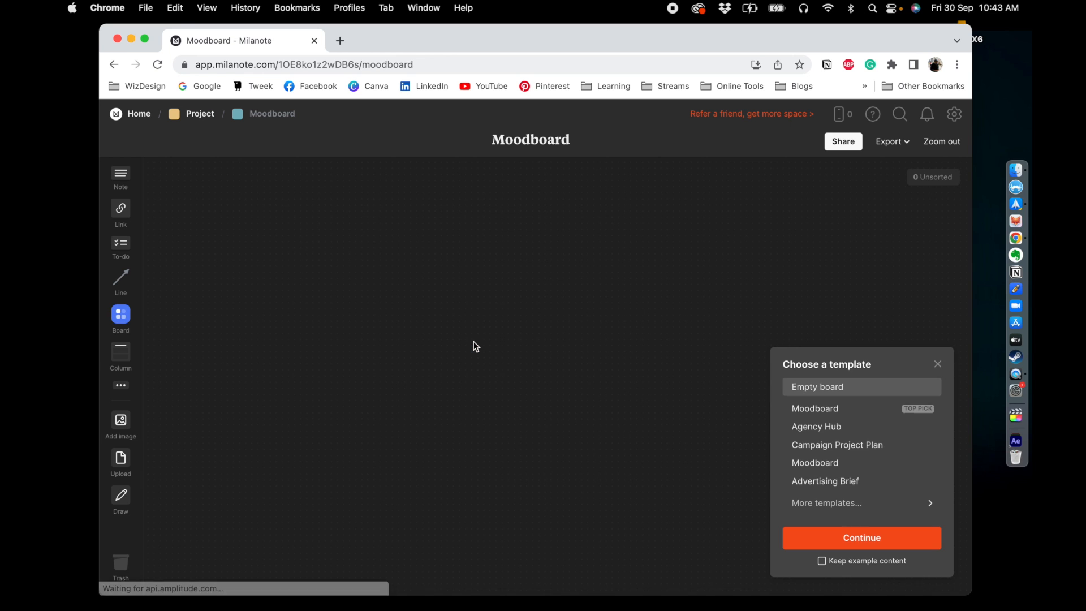
{"action": "left_click", "coordinate": [940, 365]}
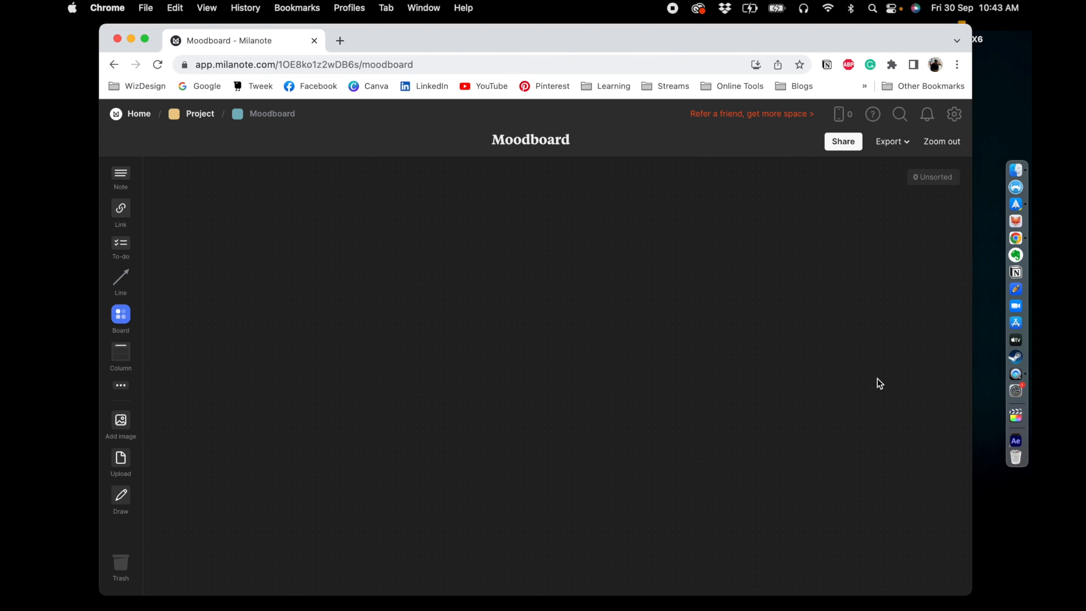
{"action": "left_click_drag", "start_coordinate": [492, 39], "coordinate": [479, 33]}
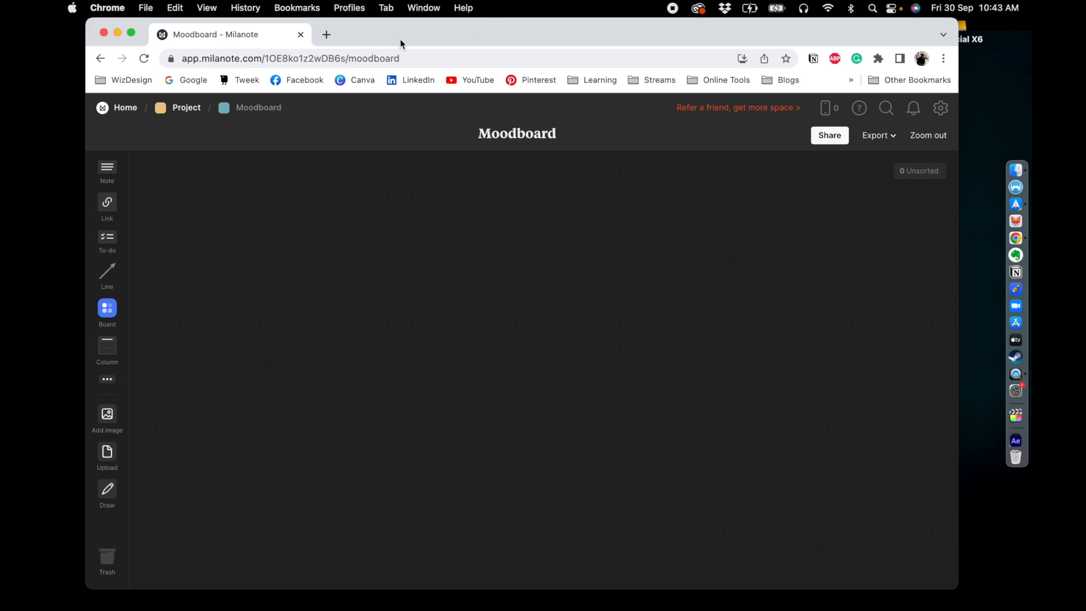
- Open a new browser tab and go to pinterest.co.uk
{"action": "left_click", "coordinate": [327, 35]}
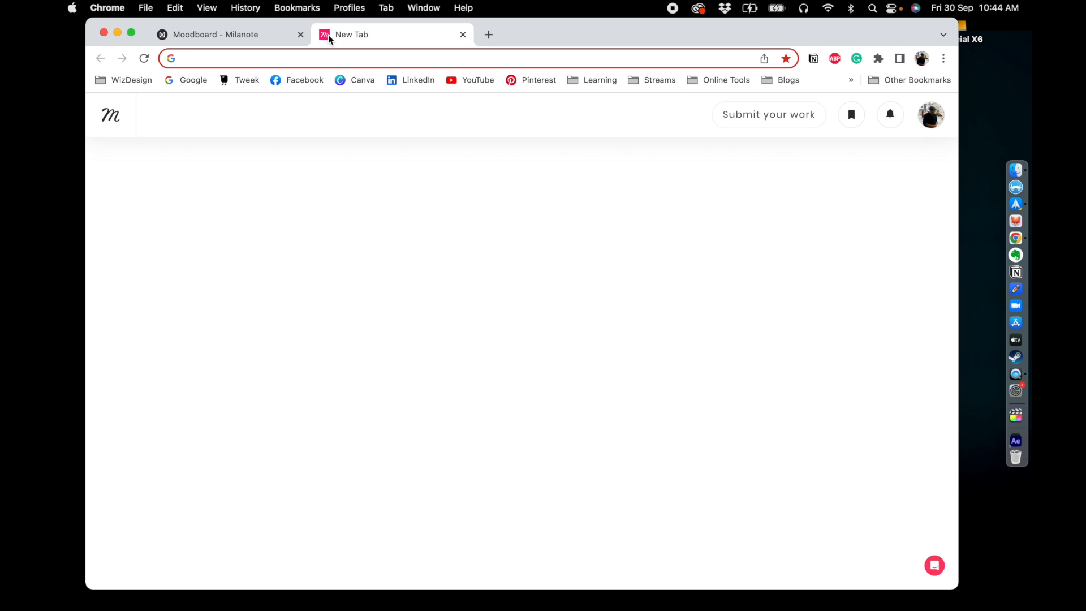
{"action": "type", "text": "[p"}
{"action": "key", "text": "BackSpace"}
{"action": "key", "text": "BackSpace"}
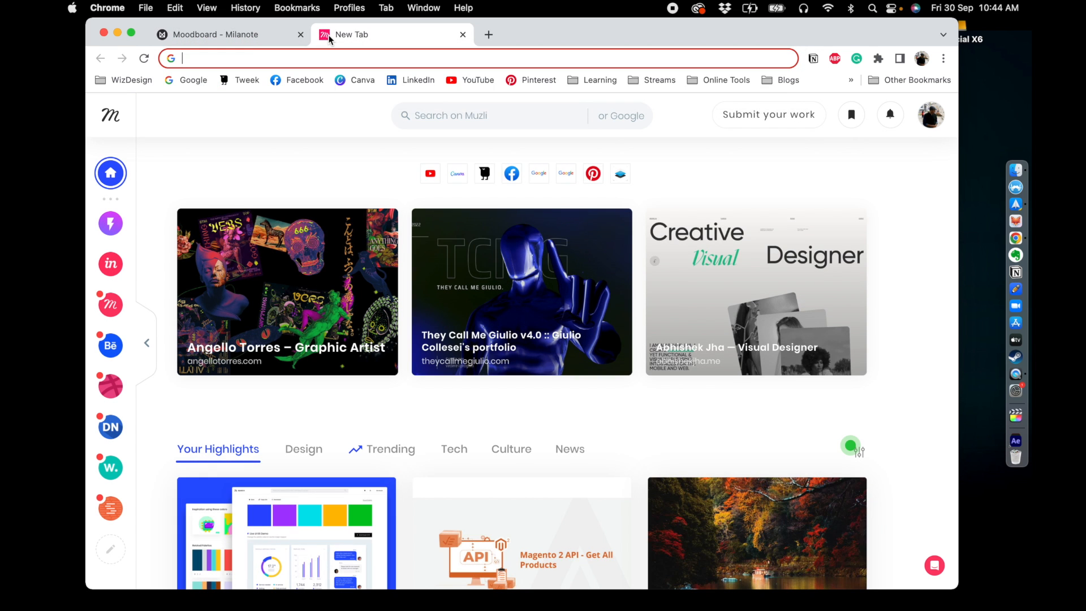
{"action": "type", "text": "pinter"}
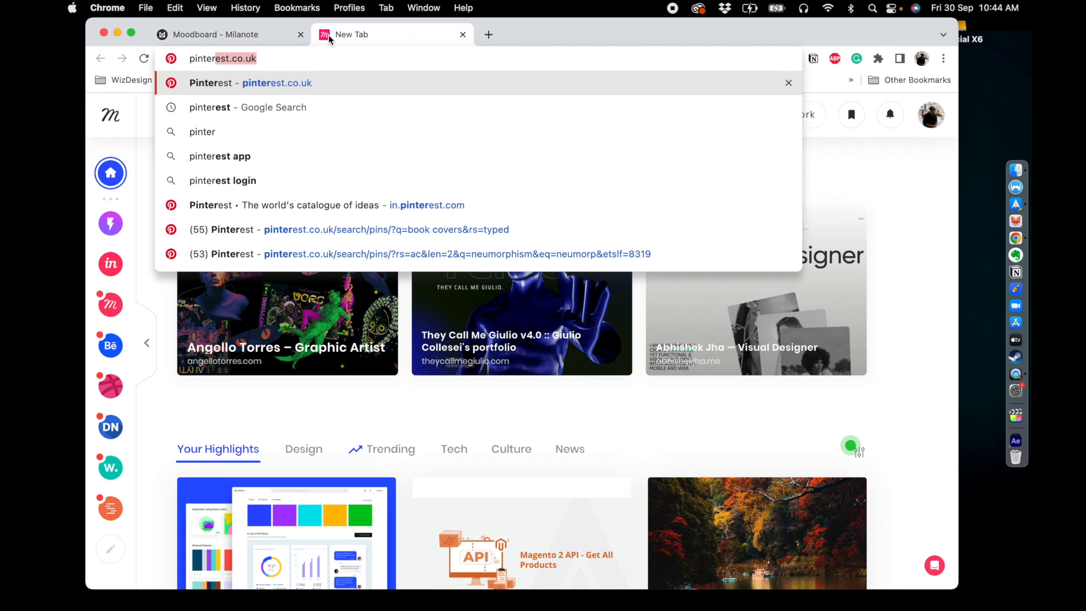
{"action": "key", "text": "Return"}
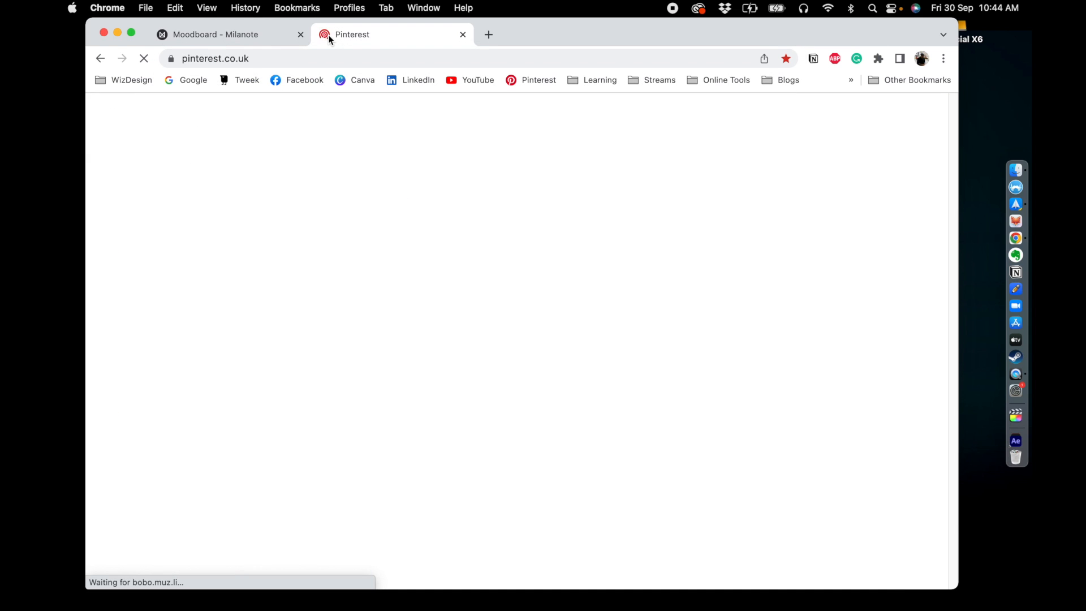
- Search Pinterest for "logo design"
{"action": "left_click", "coordinate": [414, 116]}
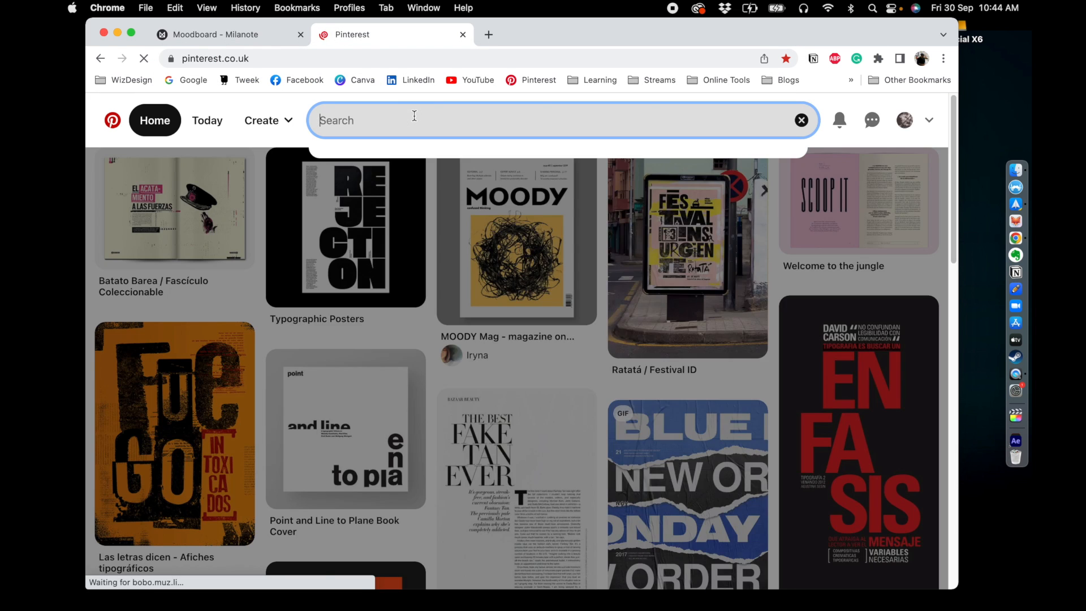
{"action": "type", "text": "logo desi"}
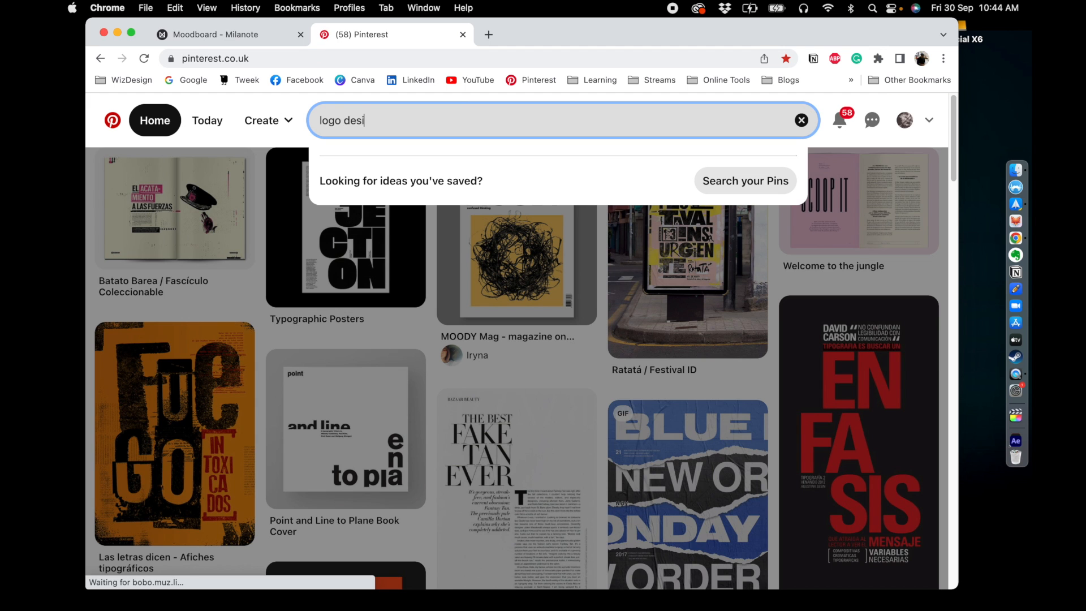
{"action": "type", "text": "gn"}
{"action": "key", "text": "Return"}
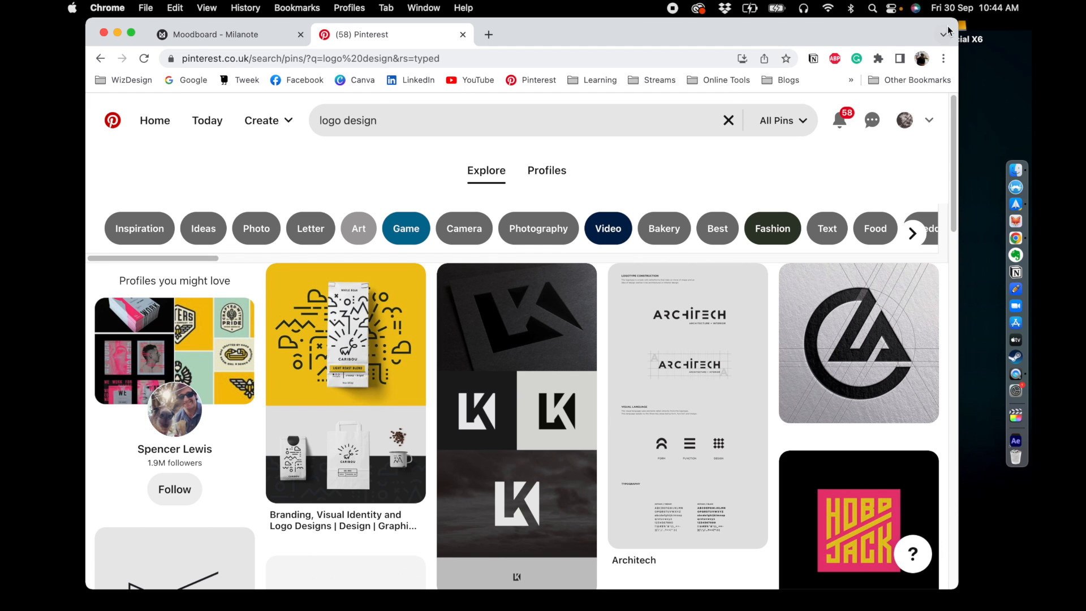
- Save several logo images from the Pinterest results by dropping them onto the desktop
{"action": "left_click_drag", "start_coordinate": [958, 39], "coordinate": [822, 40]}
{"action": "scroll", "coordinate": [599, 291], "scroll_direction": "down", "scroll_amount": 5}
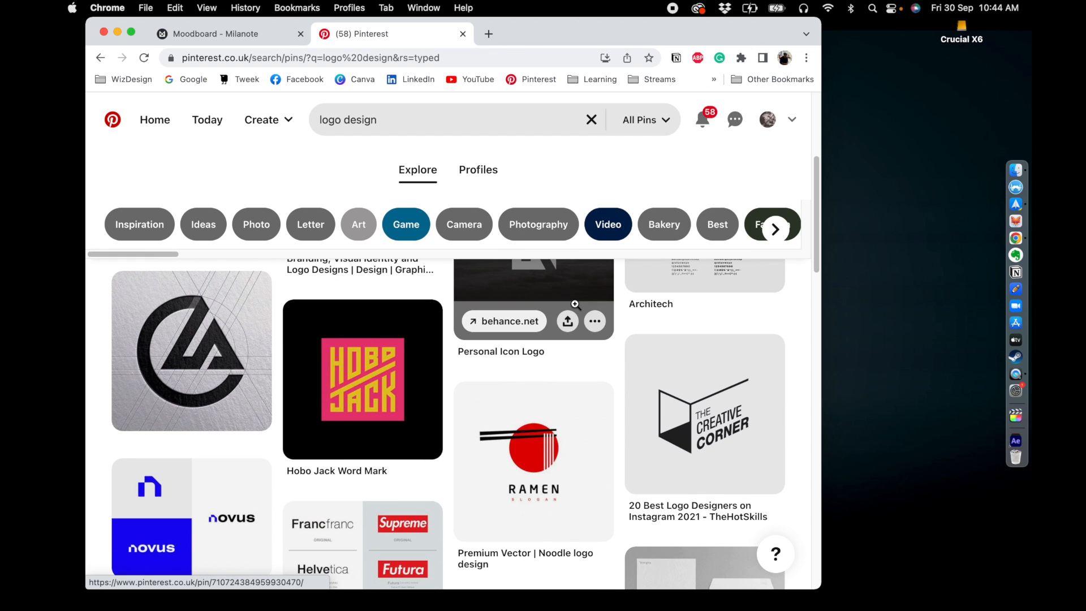
{"action": "scroll", "coordinate": [575, 304], "scroll_direction": "down", "scroll_amount": 1}
{"action": "left_click_drag", "start_coordinate": [498, 396], "coordinate": [865, 143]}
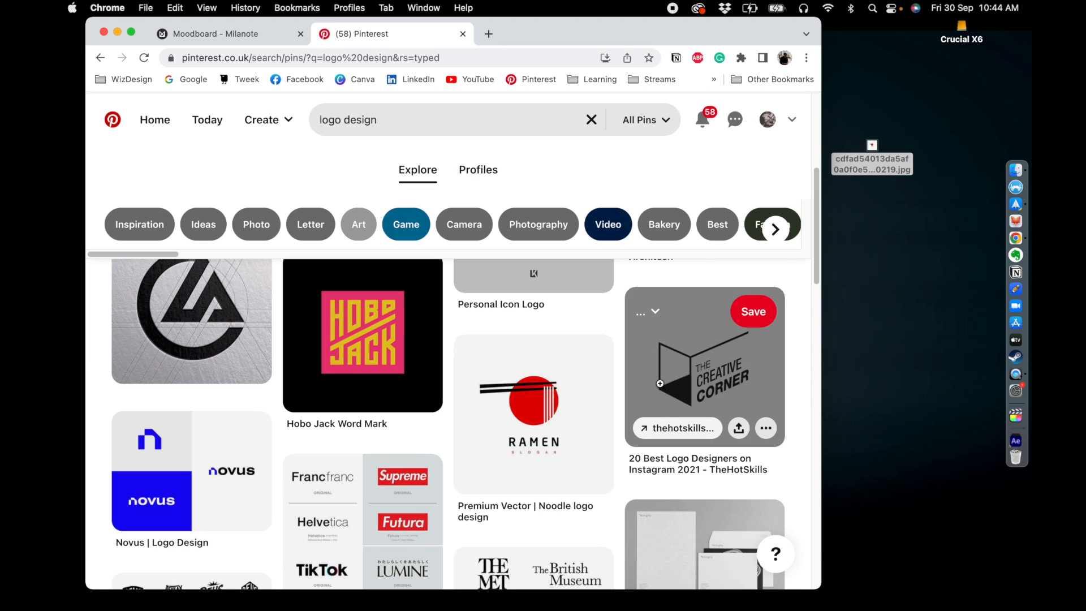
{"action": "left_click_drag", "start_coordinate": [687, 362], "coordinate": [873, 244]}
{"action": "scroll", "coordinate": [563, 324], "scroll_direction": "down", "scroll_amount": 6}
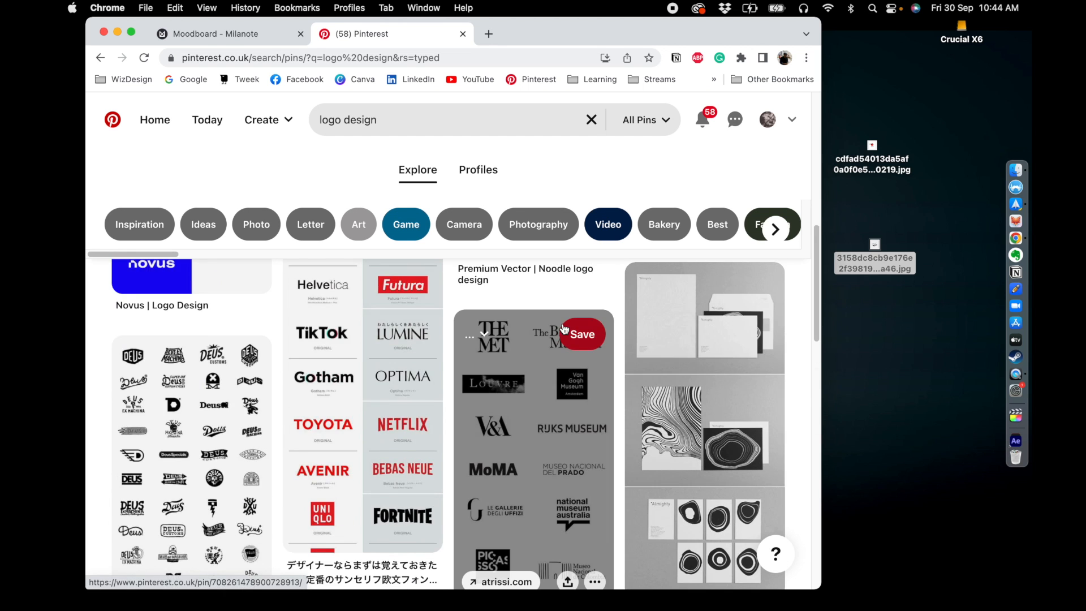
{"action": "scroll", "coordinate": [563, 324], "scroll_direction": "down", "scroll_amount": 4}
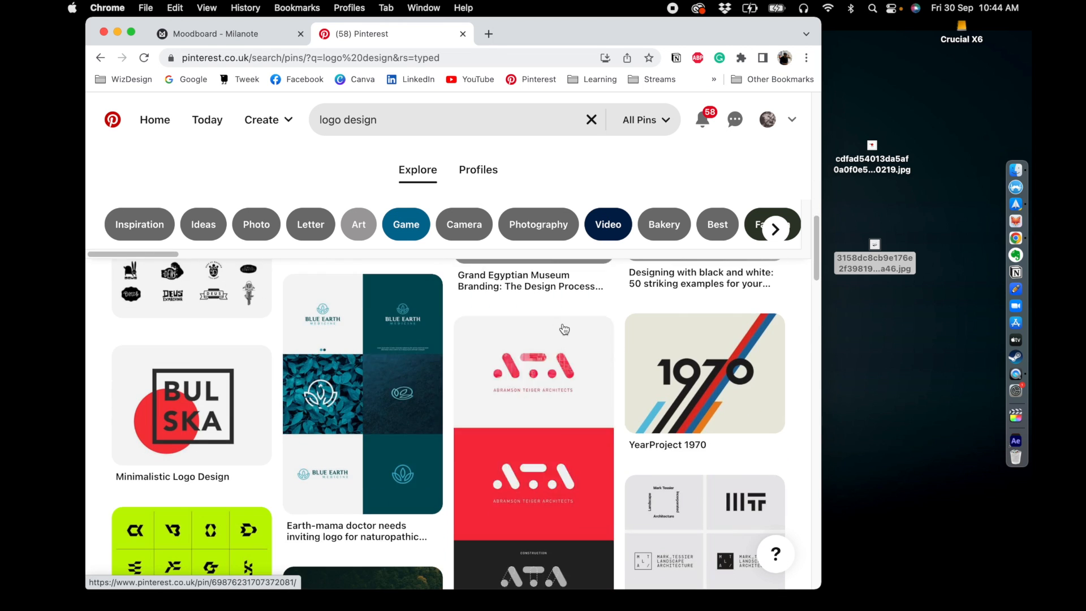
{"action": "left_click_drag", "start_coordinate": [492, 412], "coordinate": [843, 226]}
{"action": "scroll", "coordinate": [470, 341], "scroll_direction": "down", "scroll_amount": 3}
{"action": "scroll", "coordinate": [472, 344], "scroll_direction": "down", "scroll_amount": 1}
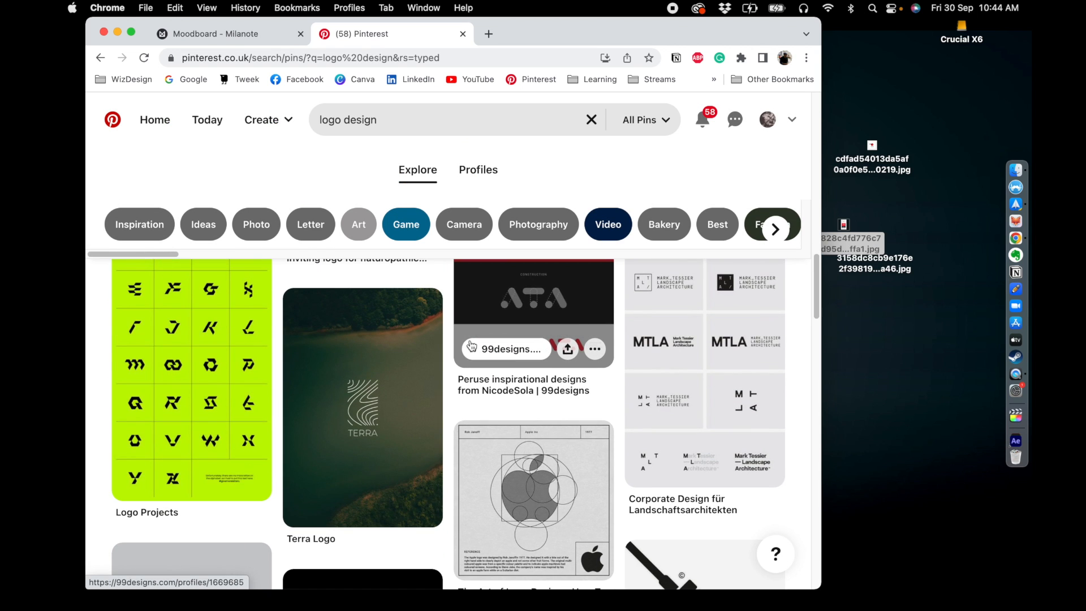
{"action": "scroll", "coordinate": [472, 345], "scroll_direction": "down", "scroll_amount": 4}
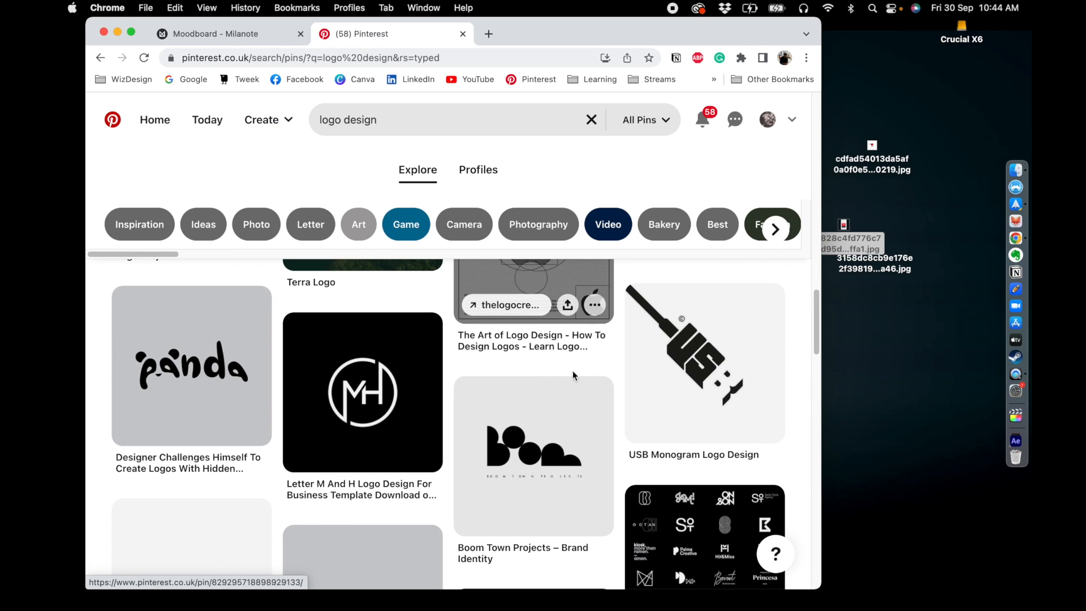
{"action": "left_click_drag", "start_coordinate": [510, 443], "coordinate": [862, 310]}
{"action": "left_click_drag", "start_coordinate": [190, 376], "coordinate": [883, 368]}
{"action": "scroll", "coordinate": [532, 368], "scroll_direction": "down", "scroll_amount": 6}
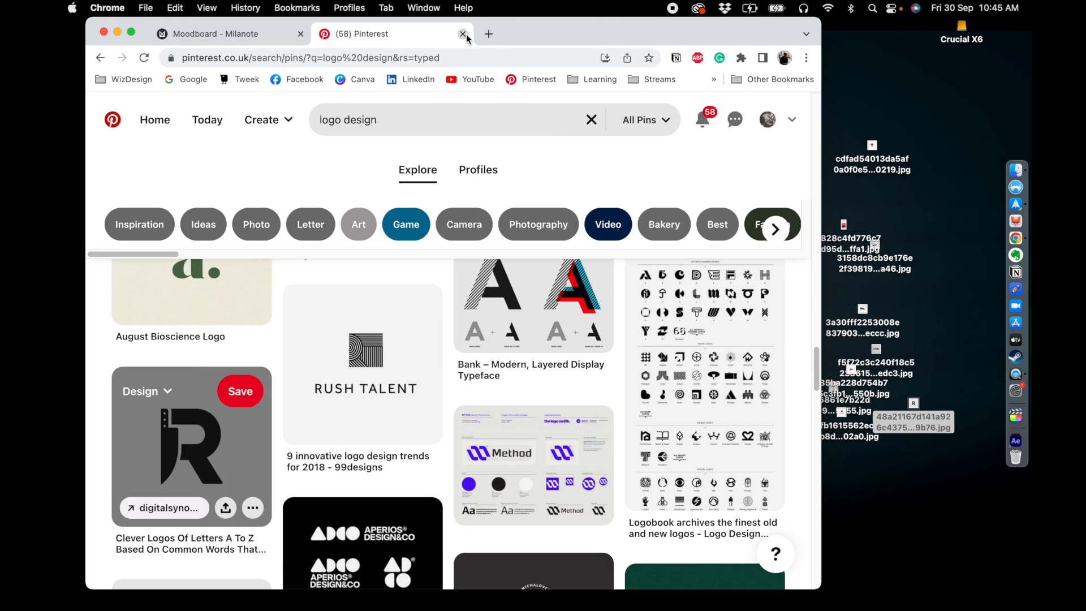
- Return to the Moodboard board and drop the saved logo images from the desktop onto it
{"action": "left_click", "coordinate": [463, 34]}
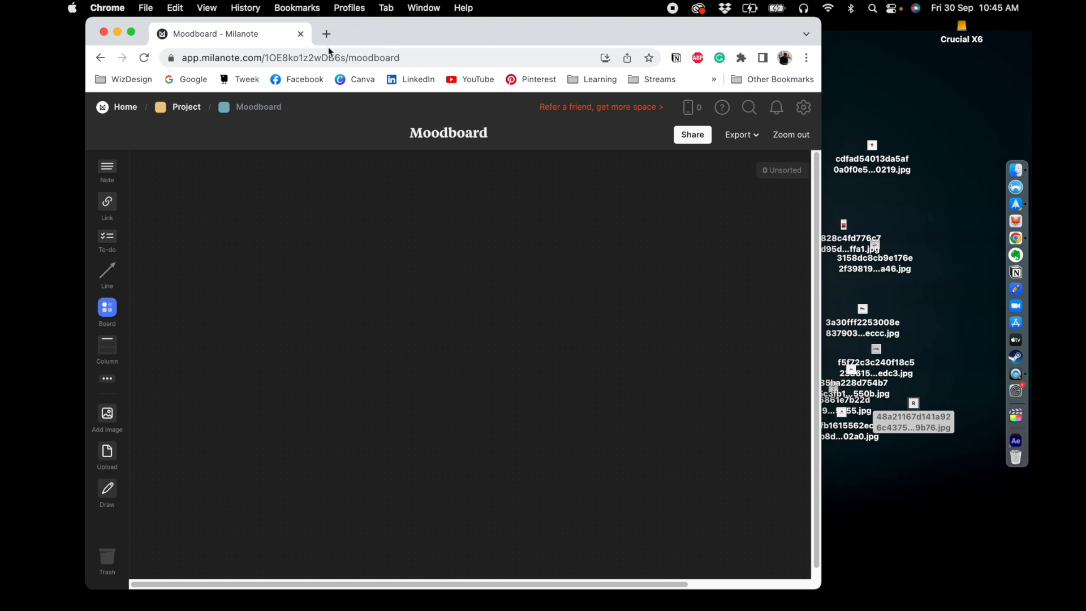
{"action": "left_click", "coordinate": [186, 108]}
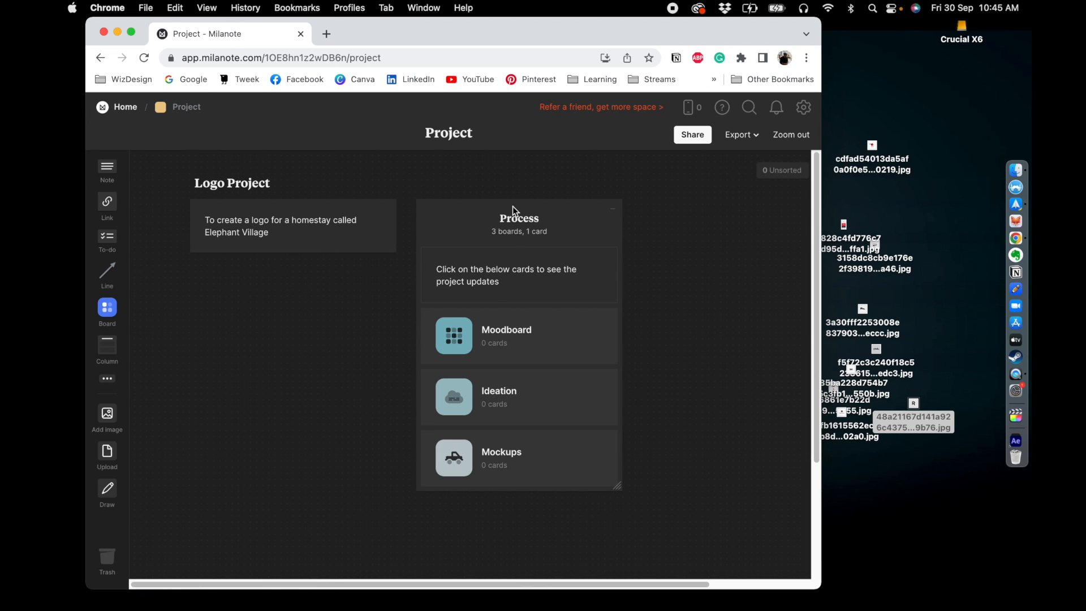
{"action": "left_click", "coordinate": [511, 340]}
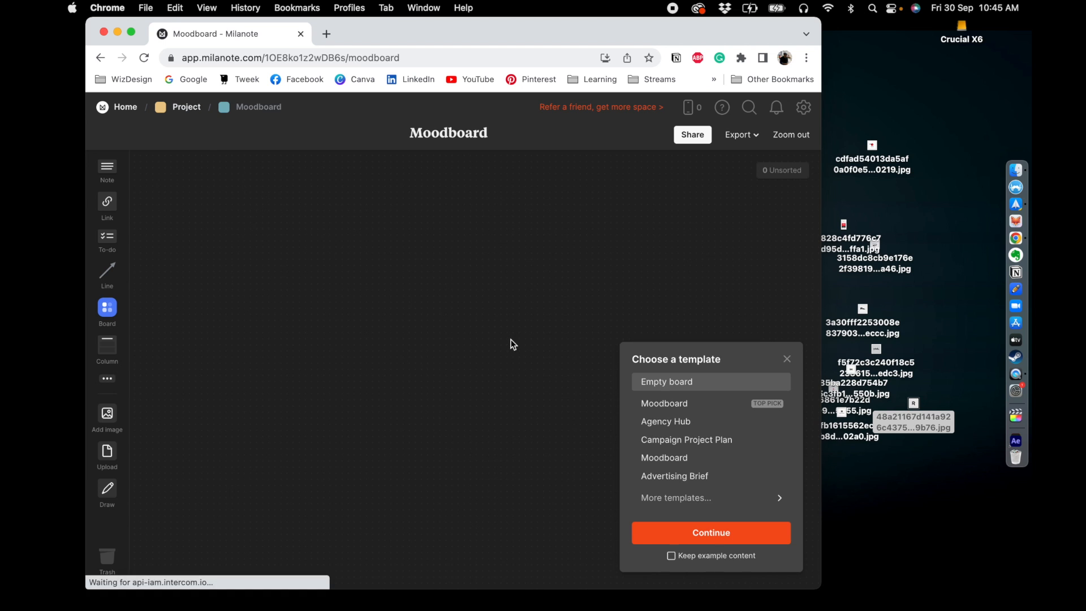
{"action": "left_click", "coordinate": [785, 358]}
{"action": "left_click_drag", "start_coordinate": [959, 565], "coordinate": [838, 117]}
{"action": "left_click_drag", "start_coordinate": [872, 149], "coordinate": [370, 185]}
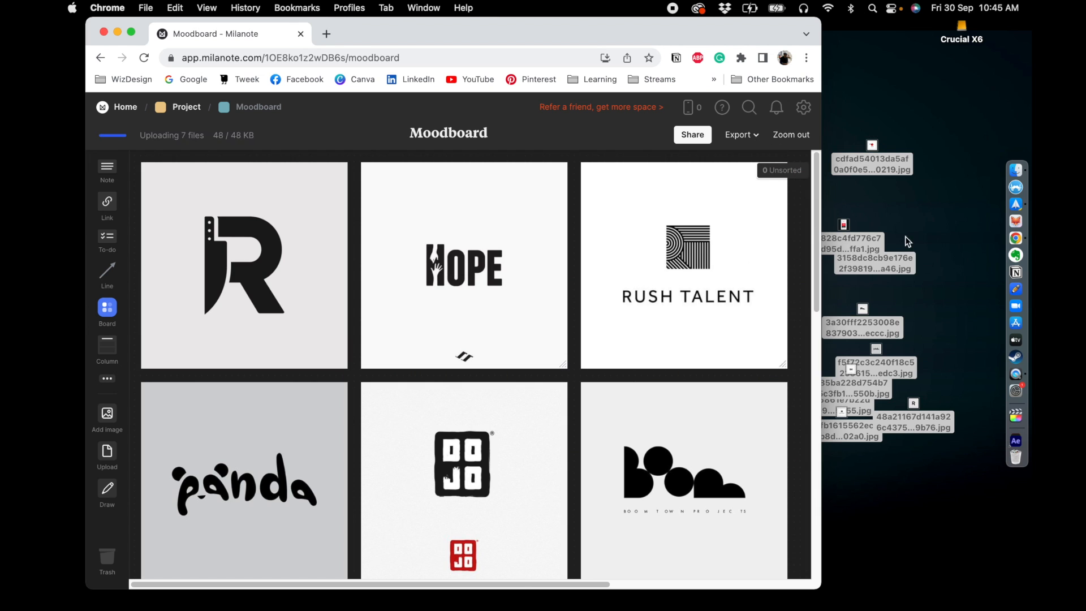
- Scroll through the Moodboard to review the uploaded logo images
{"action": "scroll", "coordinate": [632, 300], "scroll_direction": "down", "scroll_amount": 2}
{"action": "scroll", "coordinate": [632, 298], "scroll_direction": "down", "scroll_amount": 10}
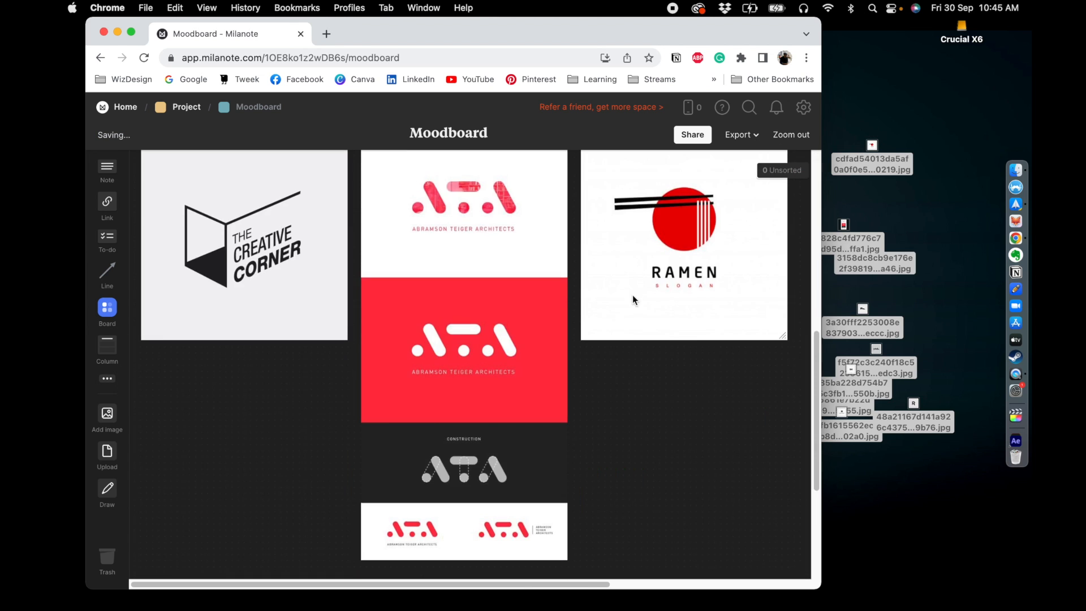
{"action": "scroll", "coordinate": [632, 299], "scroll_direction": "up", "scroll_amount": 15}
{"action": "left_click_drag", "start_coordinate": [655, 38], "coordinate": [667, 39]}
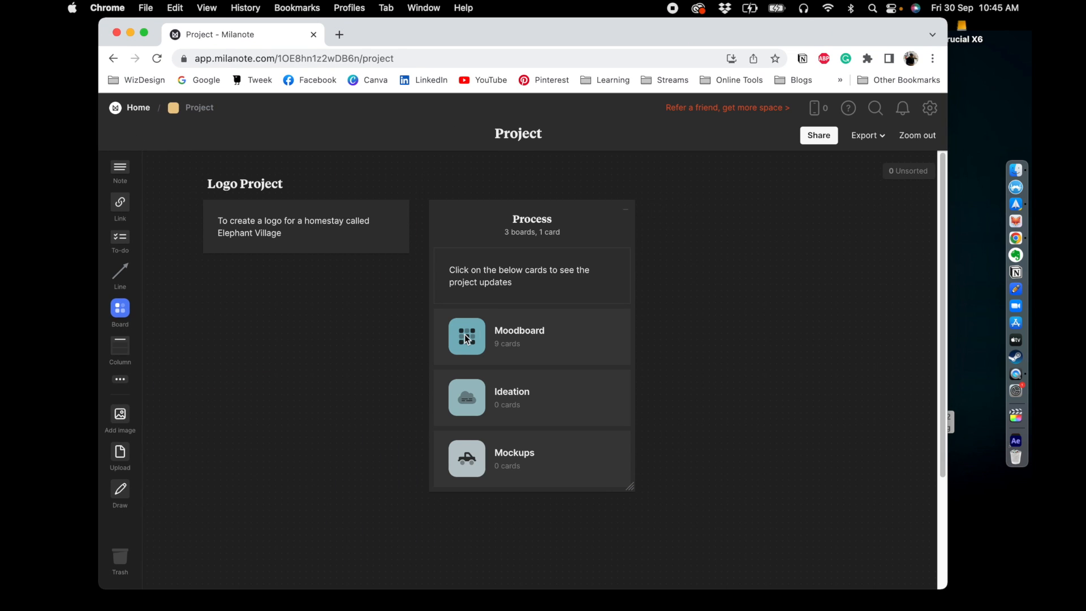
{"action": "left_click", "coordinate": [465, 335]}
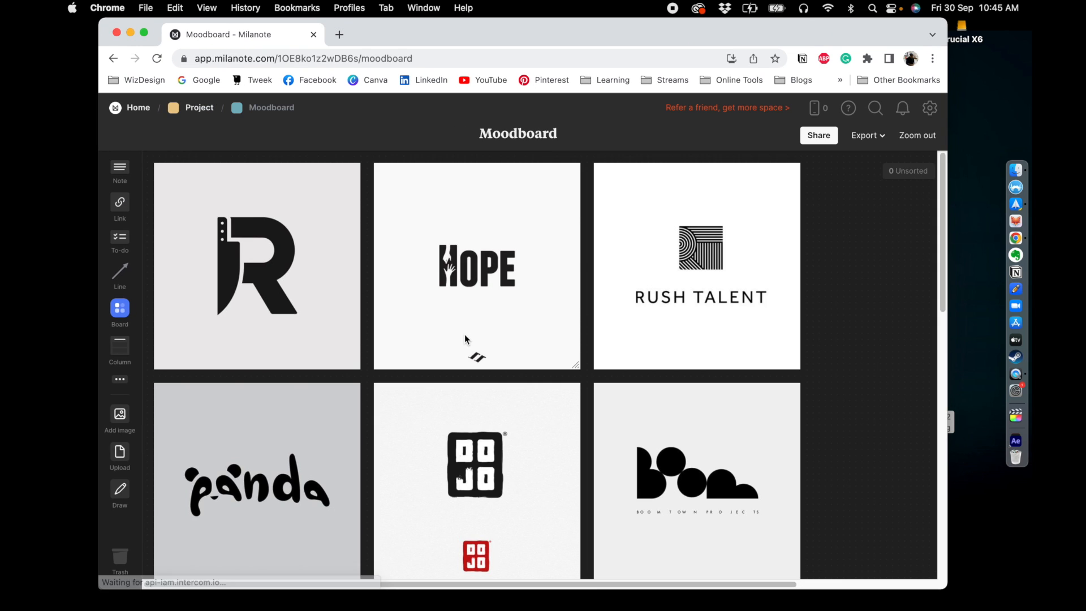
{"action": "scroll", "coordinate": [291, 320], "scroll_direction": "down", "scroll_amount": 4}
{"action": "scroll", "coordinate": [293, 324], "scroll_direction": "down", "scroll_amount": 6}
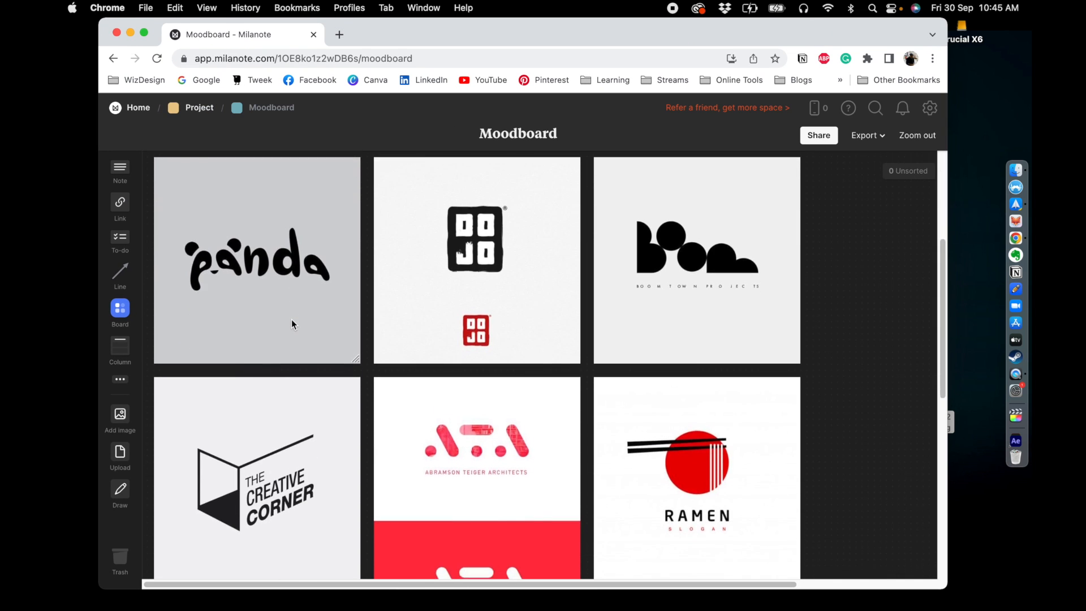
{"action": "scroll", "coordinate": [292, 323], "scroll_direction": "up", "scroll_amount": 3}
{"action": "scroll", "coordinate": [293, 324], "scroll_direction": "up", "scroll_amount": 6}
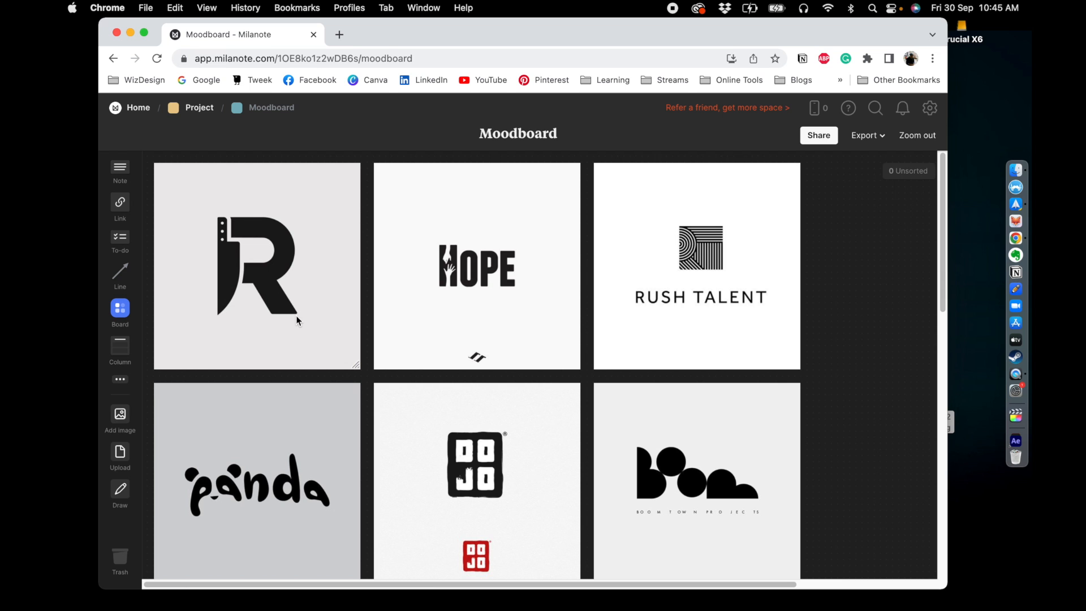
- Open the Ideation board from the Project board and close the template chooser
{"action": "left_click", "coordinate": [199, 108]}
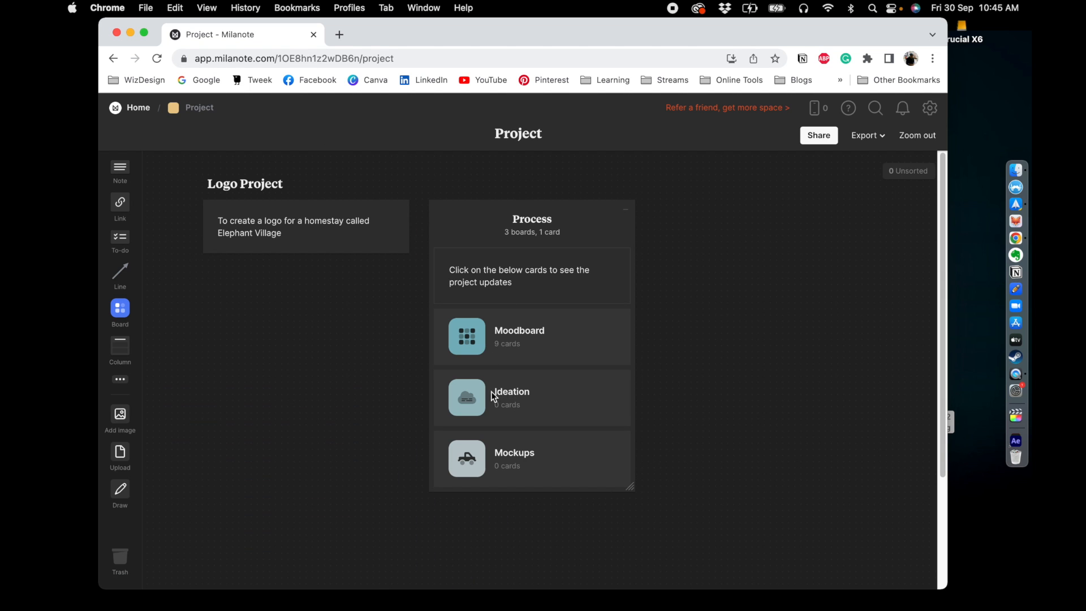
{"action": "left_click", "coordinate": [490, 338]}
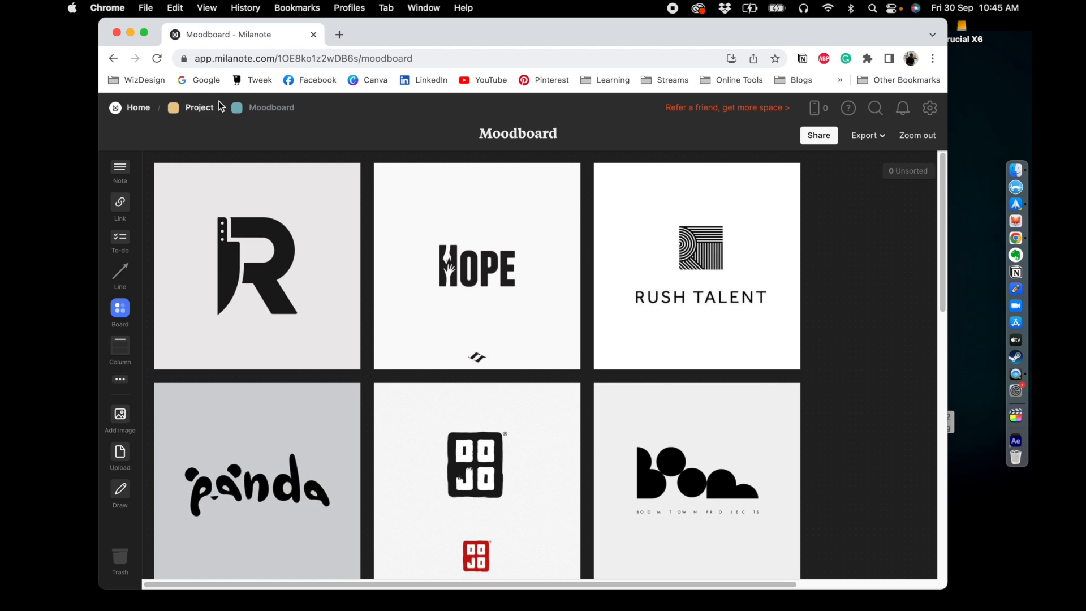
{"action": "left_click", "coordinate": [199, 107]}
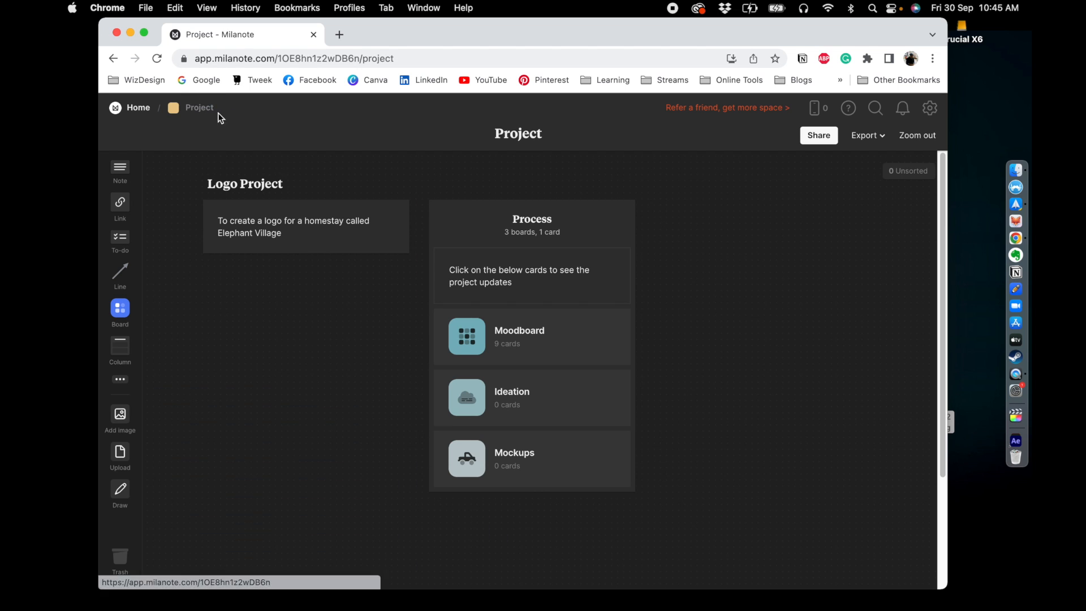
{"action": "left_click", "coordinate": [461, 397]}
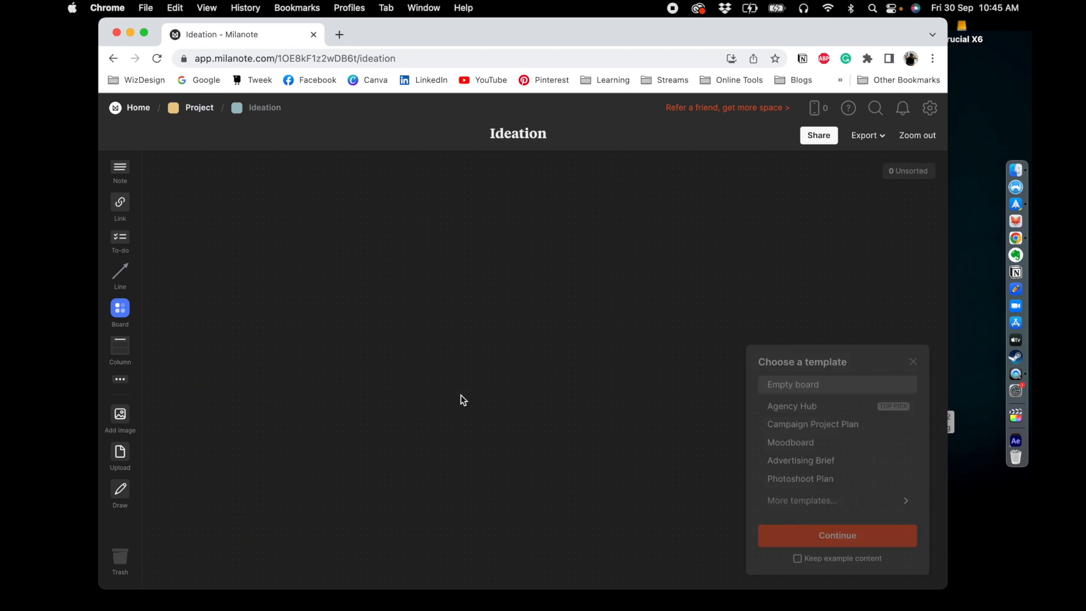
{"action": "left_click", "coordinate": [914, 358]}
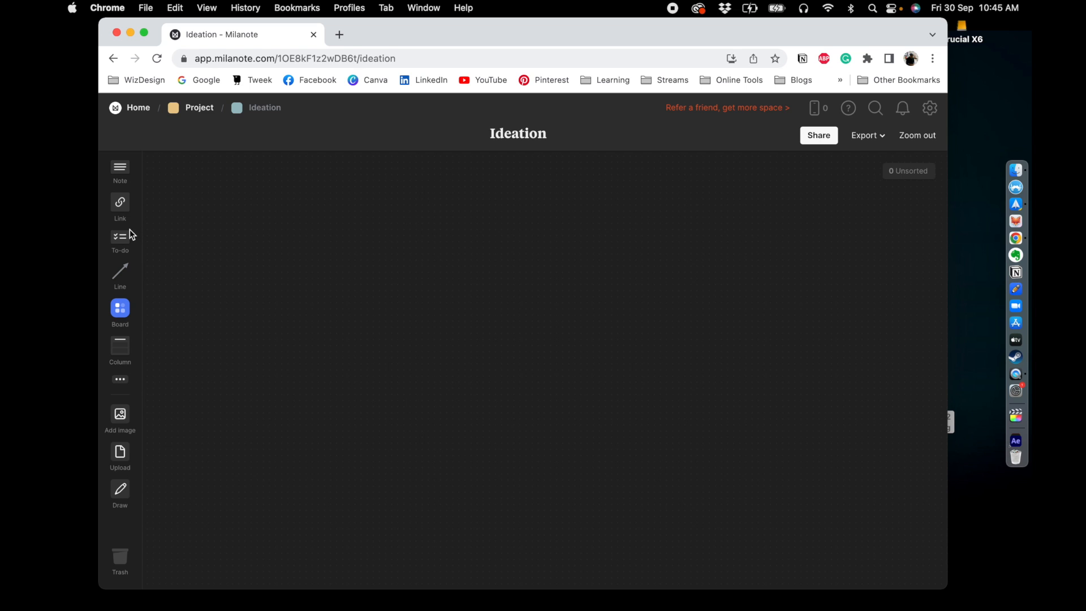
- Draw a handwritten name mind-map linking "Elephant home", "a home", "elephant", "blank" and "Name" with arrows, and save it
{"action": "left_click", "coordinate": [120, 490]}
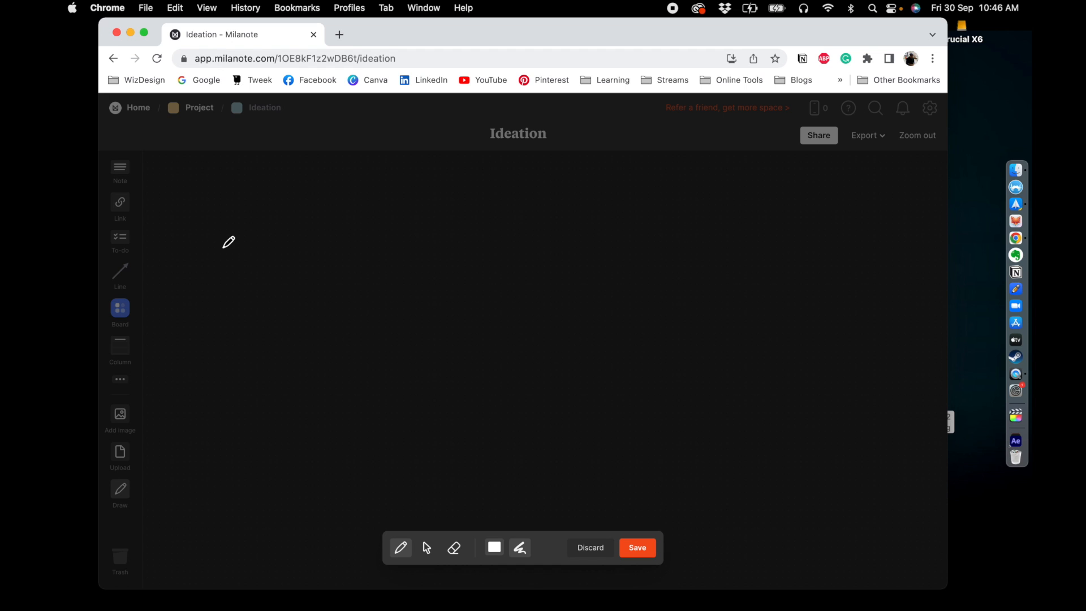
{"action": "mouse_move", "coordinate": [204, 272]}
{"action": "left_mouse_down"}
{"action": "mouse_move", "coordinate": [224, 265]}
{"action": "mouse_move", "coordinate": [209, 291]}
{"action": "mouse_move", "coordinate": [252, 262]}
{"action": "mouse_move", "coordinate": [250, 273]}
{"action": "mouse_move", "coordinate": [259, 259]}
{"action": "mouse_move", "coordinate": [286, 262]}
{"action": "mouse_move", "coordinate": [289, 249]}
{"action": "mouse_move", "coordinate": [263, 316]}
{"action": "mouse_move", "coordinate": [294, 281]}
{"action": "mouse_move", "coordinate": [283, 296]}
{"action": "mouse_move", "coordinate": [380, 255]}
{"action": "mouse_move", "coordinate": [388, 279]}
{"action": "mouse_move", "coordinate": [389, 262]}
{"action": "left_mouse_up"}
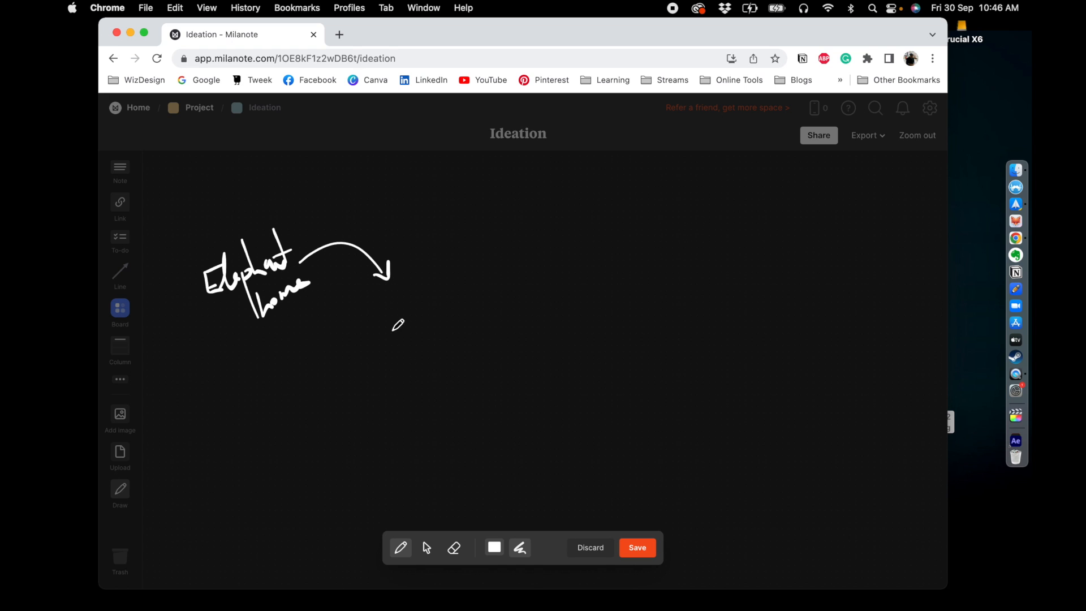
{"action": "left_click_drag", "start_coordinate": [389, 308], "coordinate": [394, 312]}
{"action": "left_click_drag", "start_coordinate": [394, 281], "coordinate": [406, 315]}
{"action": "left_click", "coordinate": [422, 295]}
{"action": "mouse_move", "coordinate": [430, 298]}
{"action": "left_mouse_down"}
{"action": "mouse_move", "coordinate": [469, 278]}
{"action": "mouse_move", "coordinate": [534, 290]}
{"action": "mouse_move", "coordinate": [539, 301]}
{"action": "left_mouse_up"}
{"action": "mouse_move", "coordinate": [530, 262]}
{"action": "left_mouse_down"}
{"action": "mouse_move", "coordinate": [518, 263]}
{"action": "mouse_move", "coordinate": [524, 248]}
{"action": "mouse_move", "coordinate": [560, 263]}
{"action": "mouse_move", "coordinate": [562, 284]}
{"action": "left_mouse_up"}
{"action": "mouse_move", "coordinate": [574, 249]}
{"action": "left_mouse_down"}
{"action": "mouse_move", "coordinate": [606, 243]}
{"action": "mouse_move", "coordinate": [607, 262]}
{"action": "mouse_move", "coordinate": [628, 221]}
{"action": "left_mouse_up"}
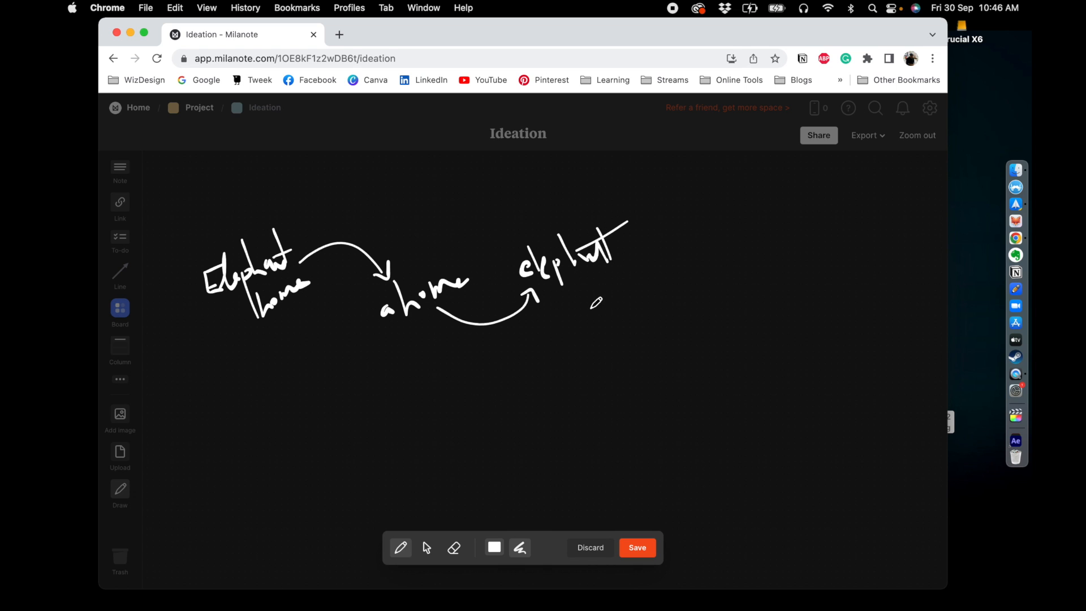
{"action": "left_click_drag", "start_coordinate": [579, 279], "coordinate": [649, 336]}
{"action": "mouse_move", "coordinate": [648, 277]}
{"action": "left_mouse_down"}
{"action": "mouse_move", "coordinate": [673, 318]}
{"action": "mouse_move", "coordinate": [714, 307]}
{"action": "left_mouse_up"}
{"action": "left_click_drag", "start_coordinate": [725, 288], "coordinate": [739, 297]}
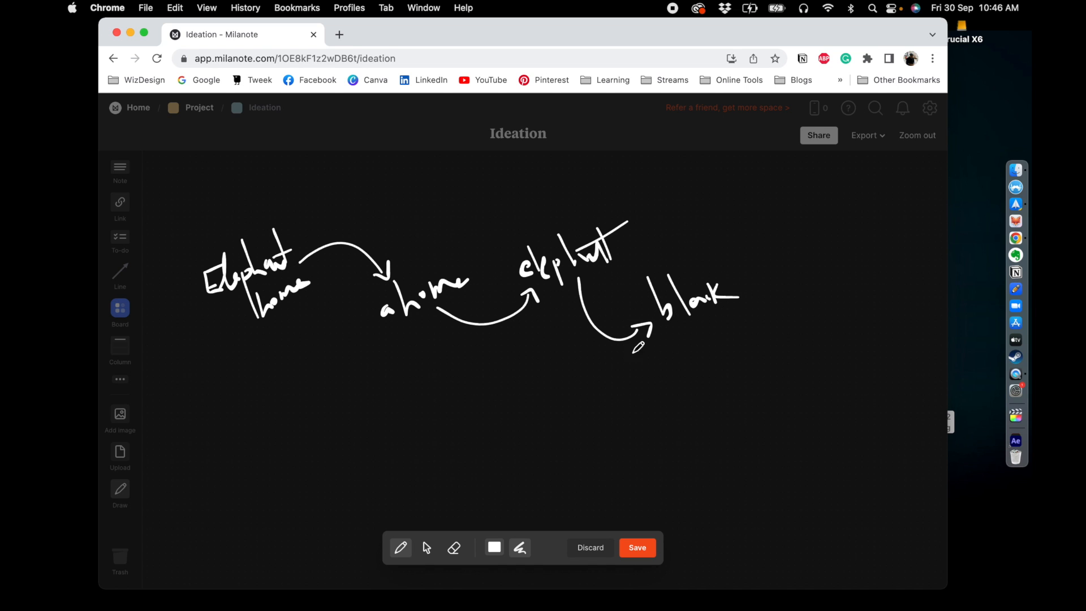
{"action": "mouse_move", "coordinate": [683, 321]}
{"action": "left_mouse_down"}
{"action": "mouse_move", "coordinate": [784, 340]}
{"action": "mouse_move", "coordinate": [813, 316]}
{"action": "left_mouse_up"}
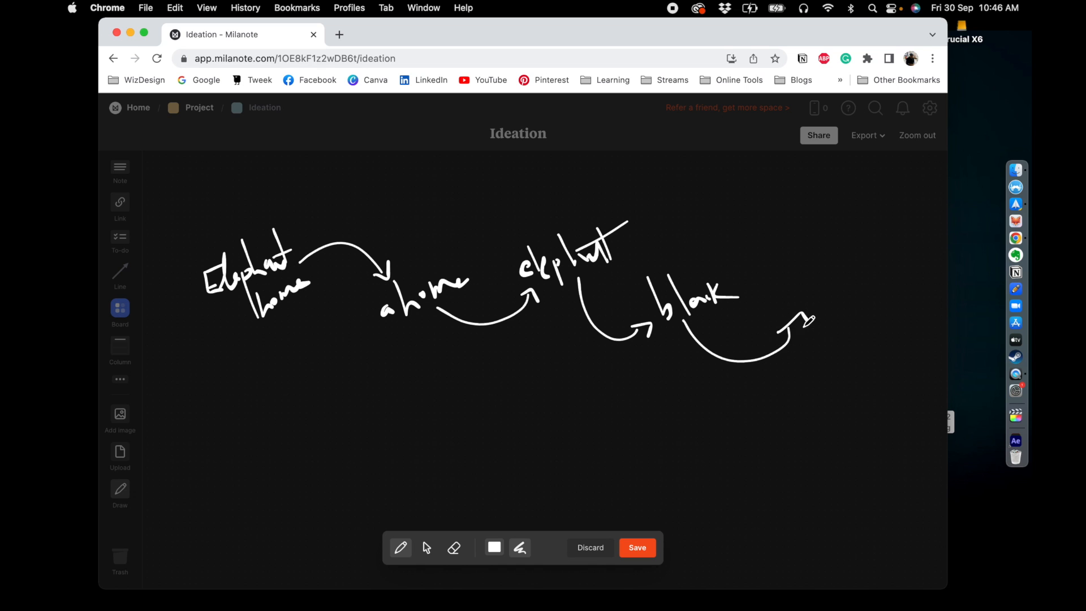
{"action": "mouse_move", "coordinate": [799, 306]}
{"action": "left_mouse_down"}
{"action": "mouse_move", "coordinate": [811, 281]}
{"action": "mouse_move", "coordinate": [853, 277]}
{"action": "left_mouse_up"}
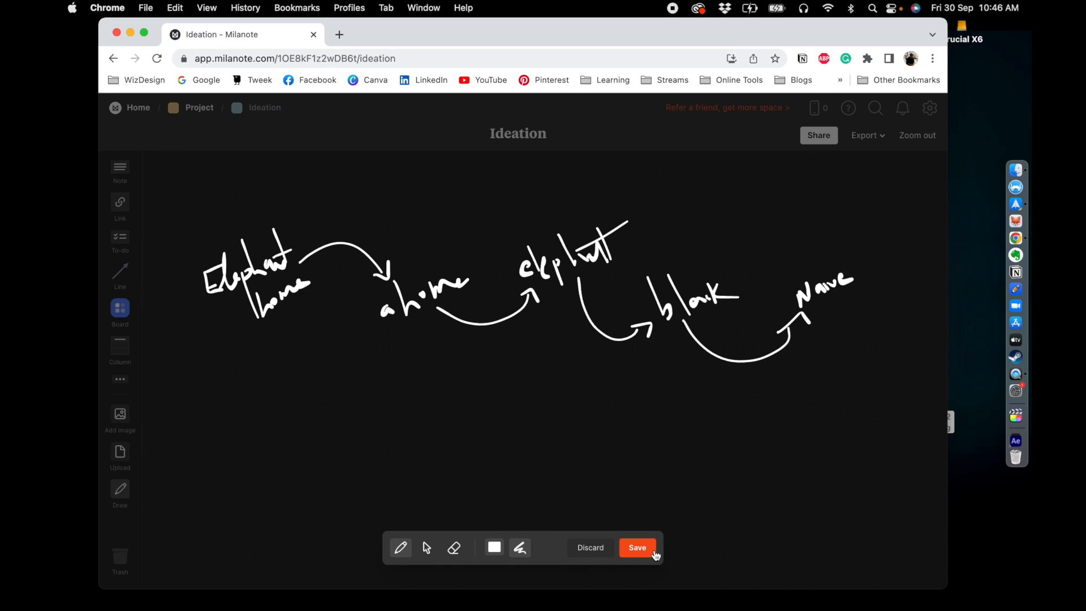
{"action": "left_click", "coordinate": [655, 550]}
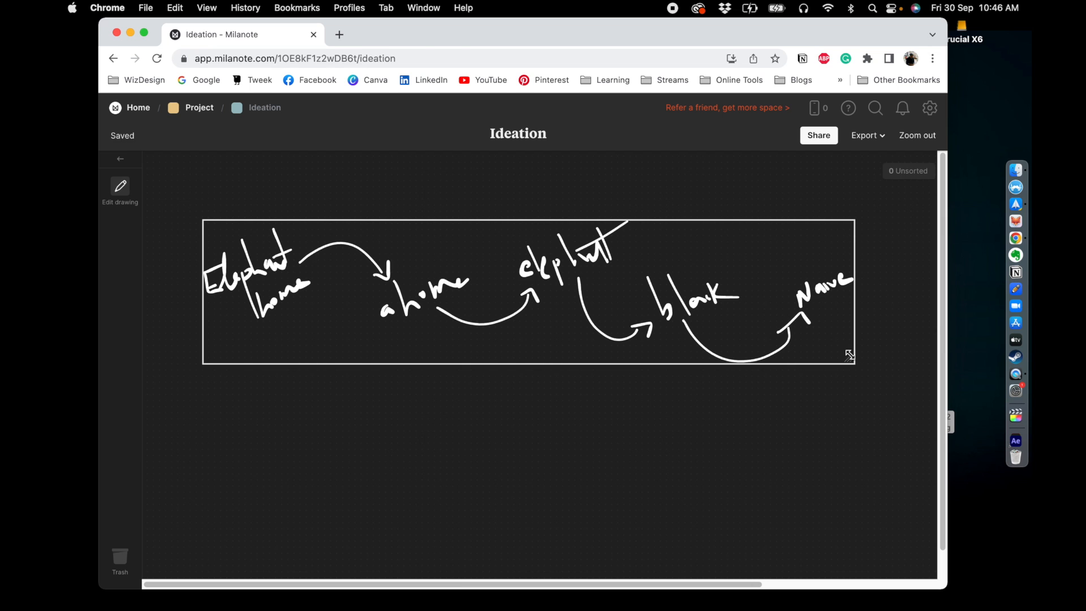
- Shrink the name mind-map drawing and move it toward the top of the Ideation board
{"action": "left_click_drag", "start_coordinate": [845, 354], "coordinate": [538, 280]}
{"action": "left_click_drag", "start_coordinate": [421, 264], "coordinate": [554, 213]}
{"action": "left_click", "coordinate": [389, 374]}
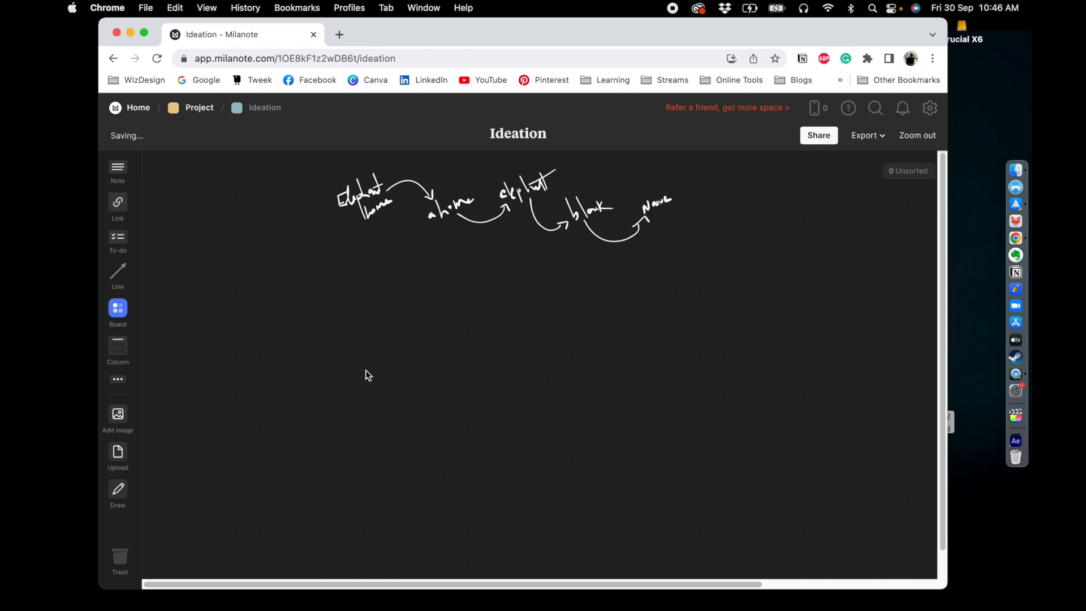
{"action": "left_click_drag", "start_coordinate": [482, 205], "coordinate": [507, 213]}
{"action": "left_click", "coordinate": [434, 317]}
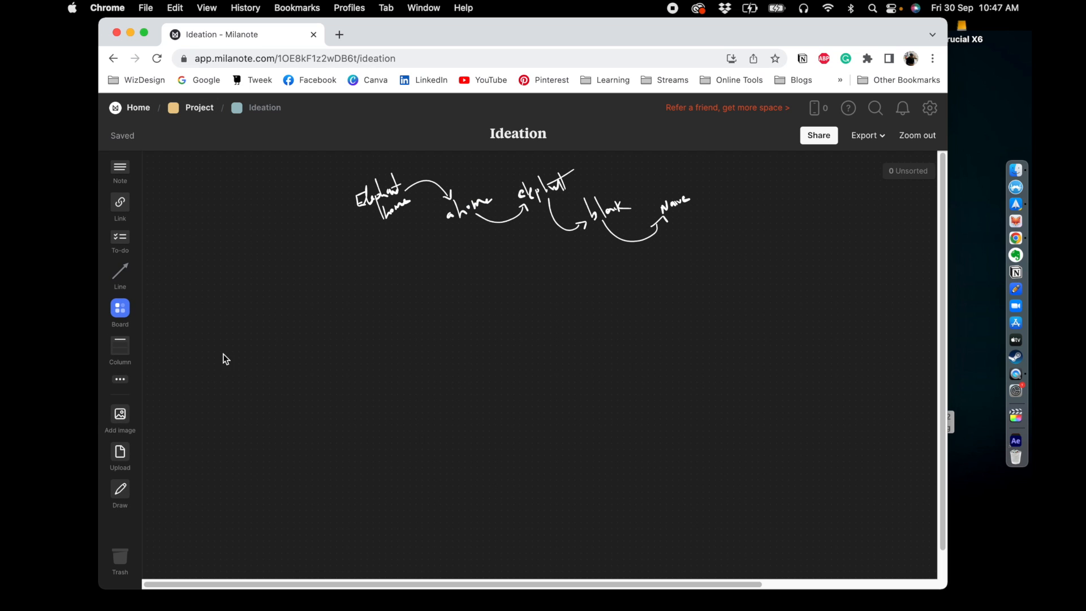
- Add a Sketch card below the name mind-map
{"action": "left_click", "coordinate": [119, 384]}
{"action": "left_click", "coordinate": [198, 334]}
{"action": "left_click_drag", "start_coordinate": [198, 334], "coordinate": [435, 306]}
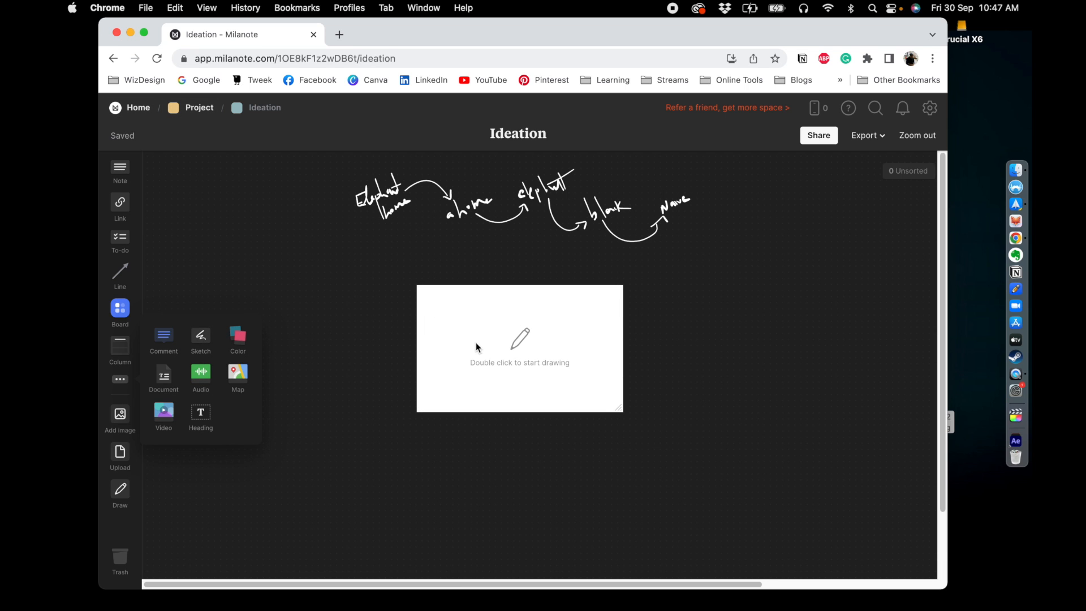
- Sketch two rough logo concepts, an elephant-shaped house and a boxy elephant, in the card and save
{"action": "double_click", "coordinate": [514, 345]}
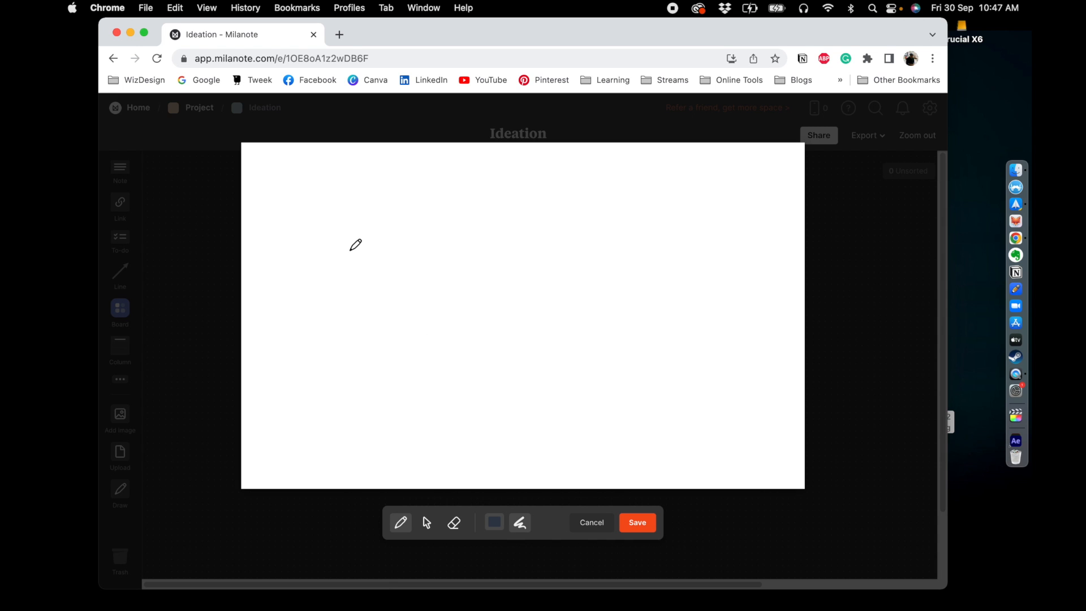
{"action": "mouse_move", "coordinate": [385, 246]}
{"action": "left_mouse_down"}
{"action": "mouse_move", "coordinate": [388, 302]}
{"action": "mouse_move", "coordinate": [440, 305]}
{"action": "left_mouse_up"}
{"action": "left_click_drag", "start_coordinate": [444, 267], "coordinate": [447, 309]}
{"action": "mouse_move", "coordinate": [445, 269]}
{"action": "left_mouse_down"}
{"action": "mouse_move", "coordinate": [475, 308]}
{"action": "mouse_move", "coordinate": [485, 293]}
{"action": "mouse_move", "coordinate": [476, 256]}
{"action": "mouse_move", "coordinate": [388, 227]}
{"action": "mouse_move", "coordinate": [382, 246]}
{"action": "mouse_move", "coordinate": [397, 269]}
{"action": "mouse_move", "coordinate": [416, 257]}
{"action": "mouse_move", "coordinate": [415, 273]}
{"action": "mouse_move", "coordinate": [410, 264]}
{"action": "left_mouse_up"}
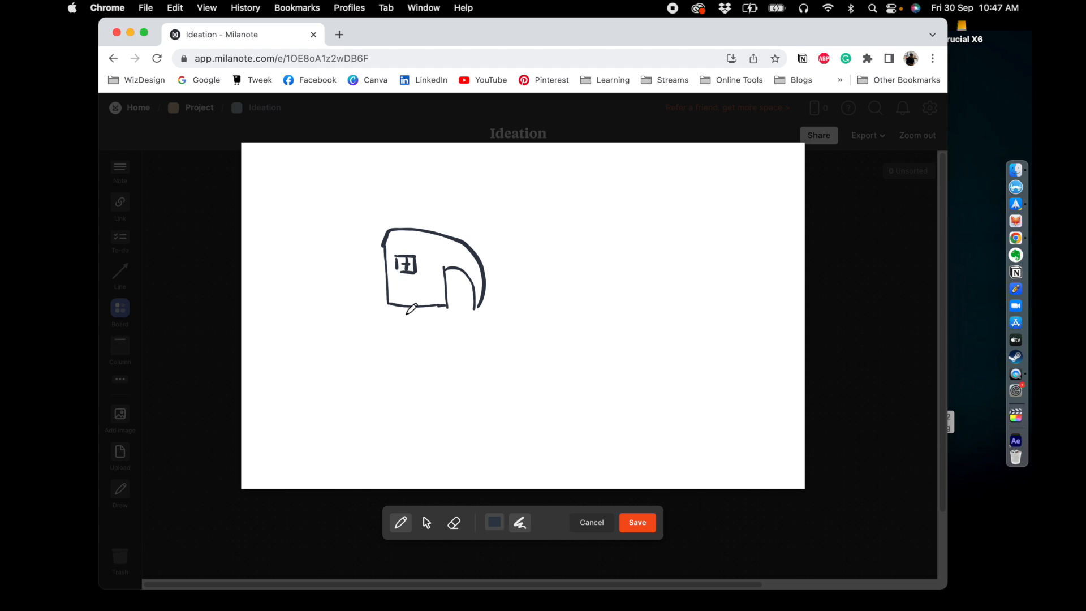
{"action": "mouse_move", "coordinate": [385, 314]}
{"action": "left_mouse_down"}
{"action": "mouse_move", "coordinate": [458, 314]}
{"action": "mouse_move", "coordinate": [380, 326]}
{"action": "mouse_move", "coordinate": [442, 331]}
{"action": "left_mouse_up"}
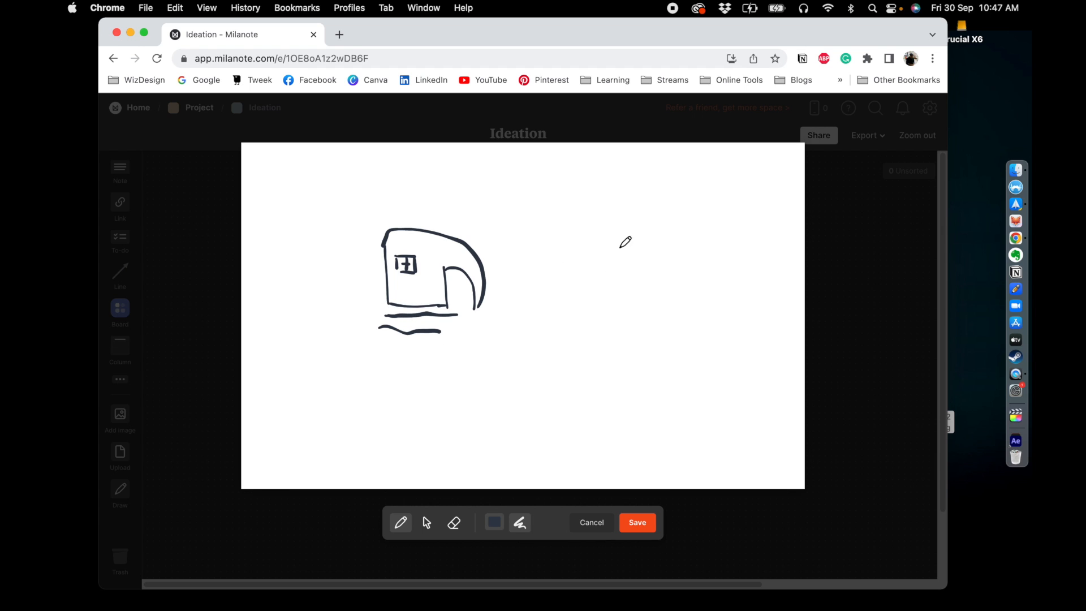
{"action": "mouse_move", "coordinate": [611, 242]}
{"action": "left_mouse_down"}
{"action": "mouse_move", "coordinate": [612, 282]}
{"action": "mouse_move", "coordinate": [672, 242]}
{"action": "mouse_move", "coordinate": [673, 282]}
{"action": "mouse_move", "coordinate": [629, 281]}
{"action": "left_mouse_up"}
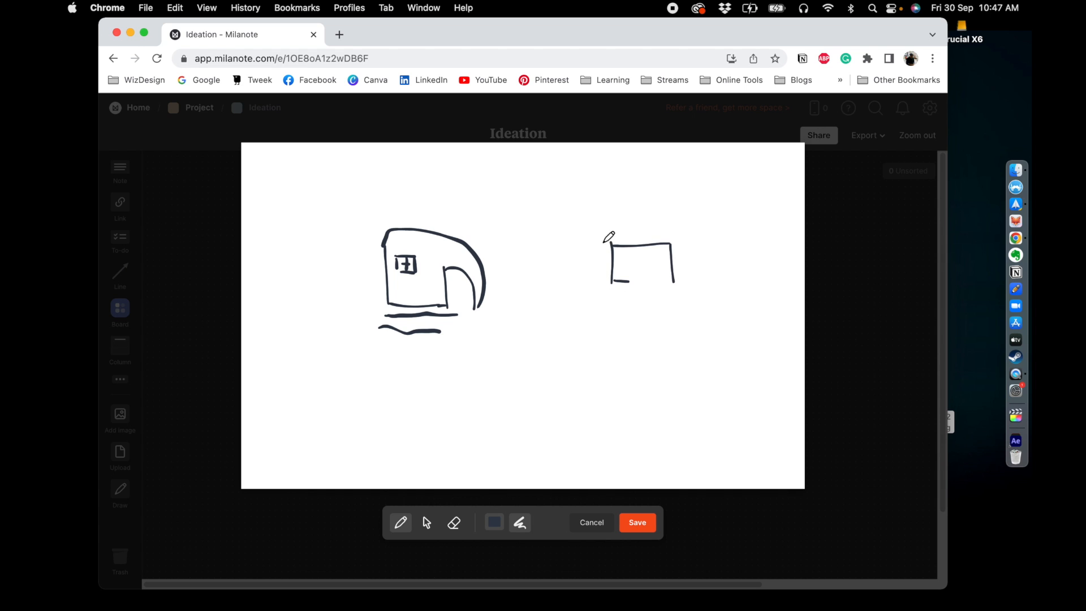
{"action": "left_click_drag", "start_coordinate": [603, 247], "coordinate": [647, 242]}
{"action": "left_click_drag", "start_coordinate": [671, 242], "coordinate": [678, 248]}
{"action": "left_click_drag", "start_coordinate": [620, 284], "coordinate": [622, 298]}
{"action": "mouse_move", "coordinate": [628, 284]}
{"action": "left_mouse_down"}
{"action": "mouse_move", "coordinate": [629, 301]}
{"action": "mouse_move", "coordinate": [662, 297]}
{"action": "left_mouse_up"}
{"action": "mouse_move", "coordinate": [669, 288]}
{"action": "left_mouse_down"}
{"action": "mouse_move", "coordinate": [671, 301]}
{"action": "mouse_move", "coordinate": [667, 285]}
{"action": "left_mouse_up"}
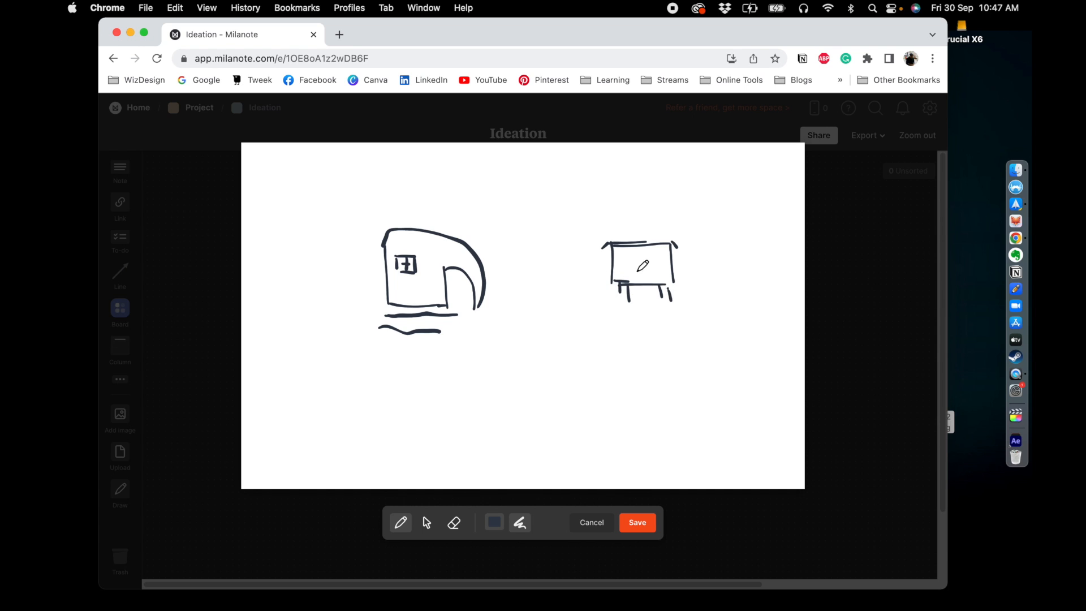
{"action": "left_click", "coordinate": [621, 254]}
{"action": "left_click", "coordinate": [637, 523]}
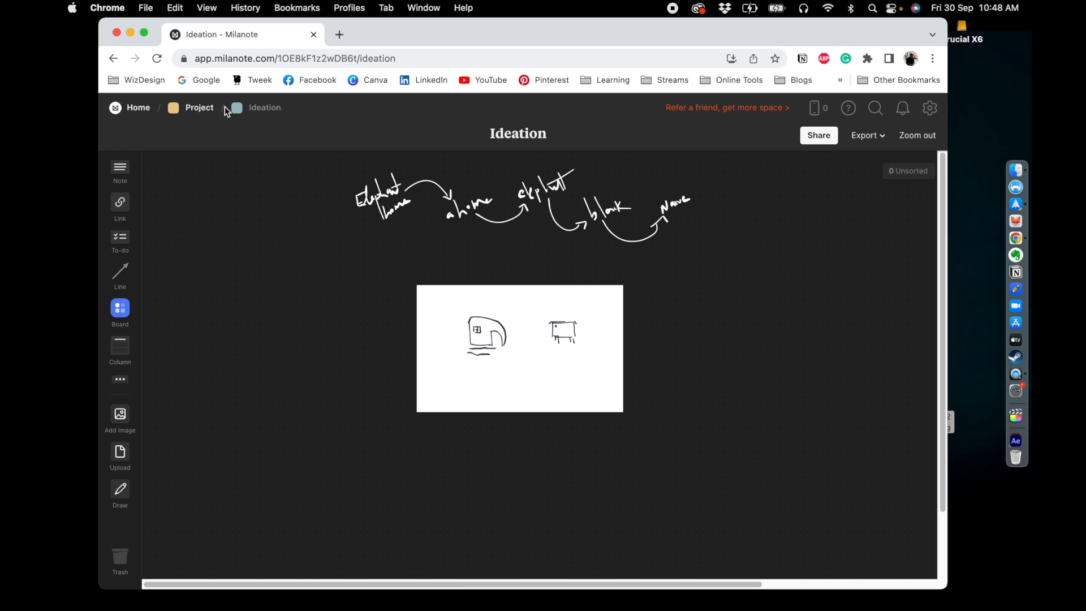
- Move between the Project, Moodboard and Ideation boards to review their contents
{"action": "left_click", "coordinate": [207, 108]}
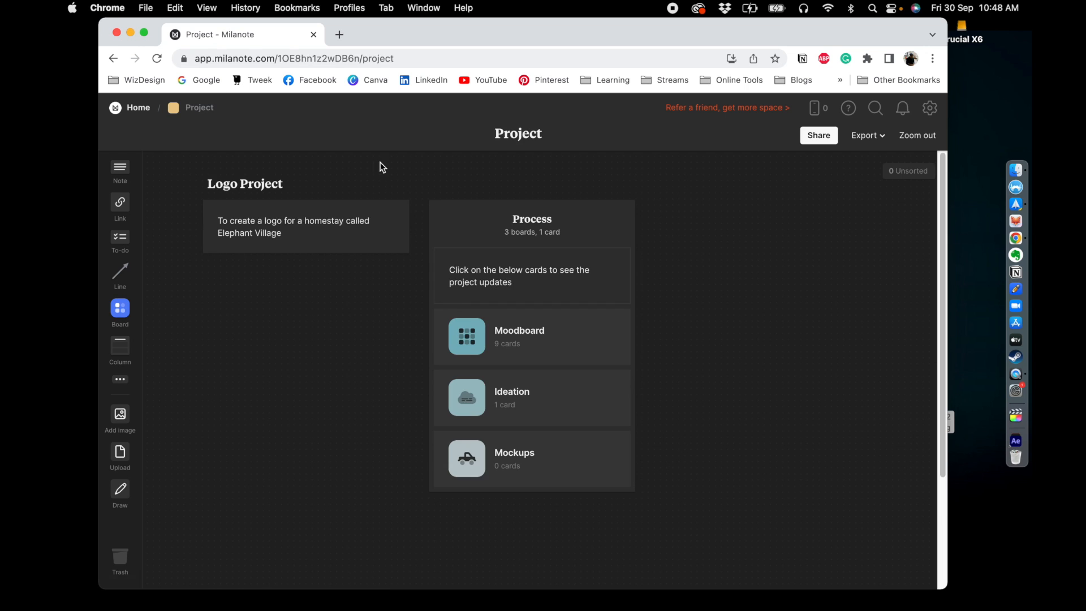
{"action": "left_click", "coordinate": [463, 337]}
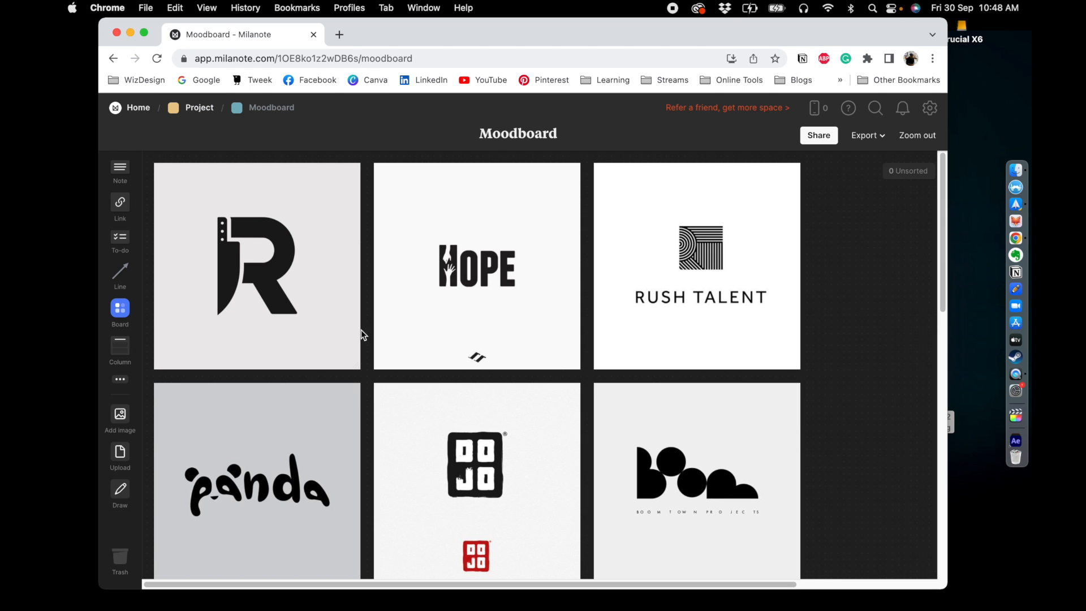
{"action": "left_click", "coordinate": [198, 108]}
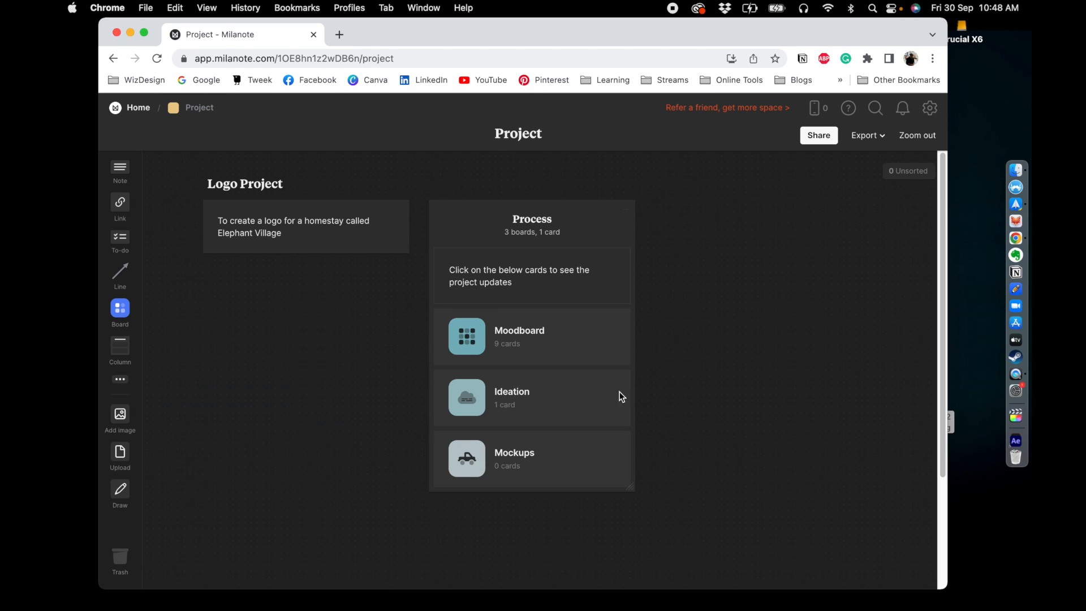
{"action": "left_click", "coordinate": [538, 400]}
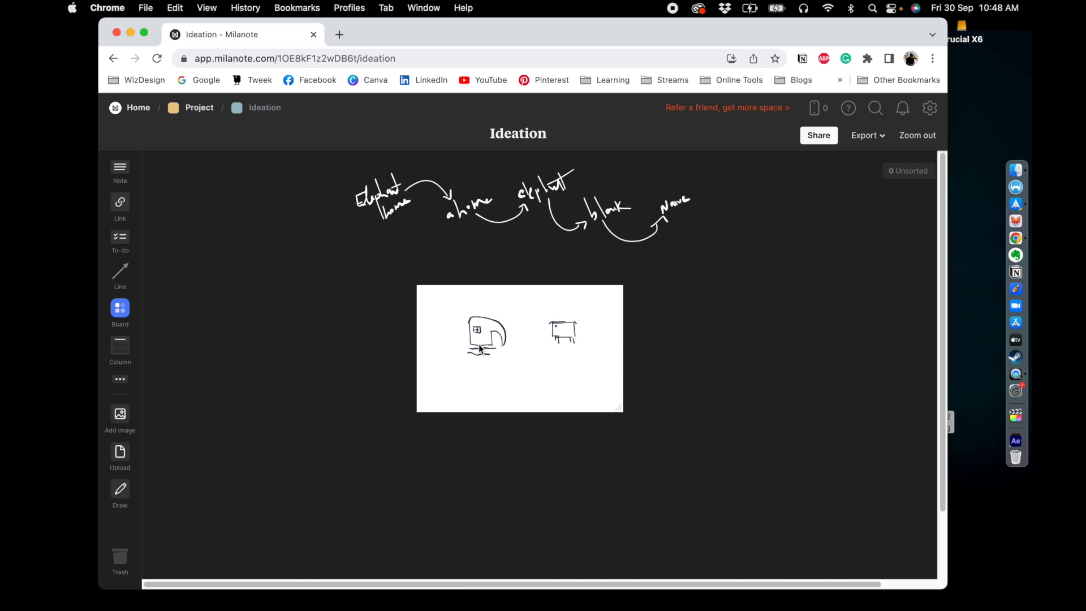
{"action": "left_click", "coordinate": [199, 109]}
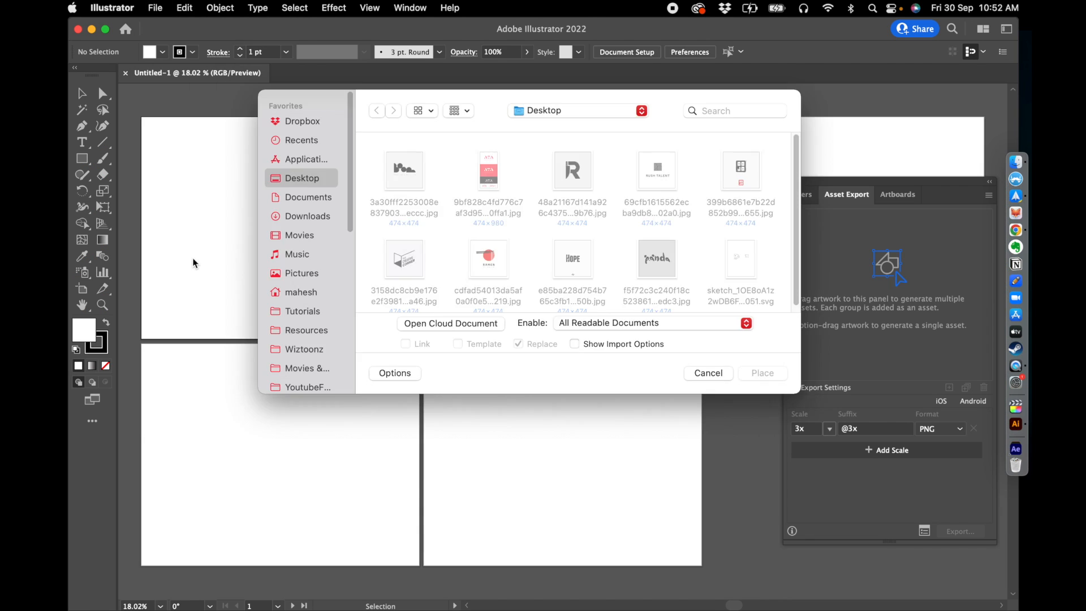
{"action": "left_click_drag", "start_coordinate": [432, 240], "coordinate": [431, 238]}
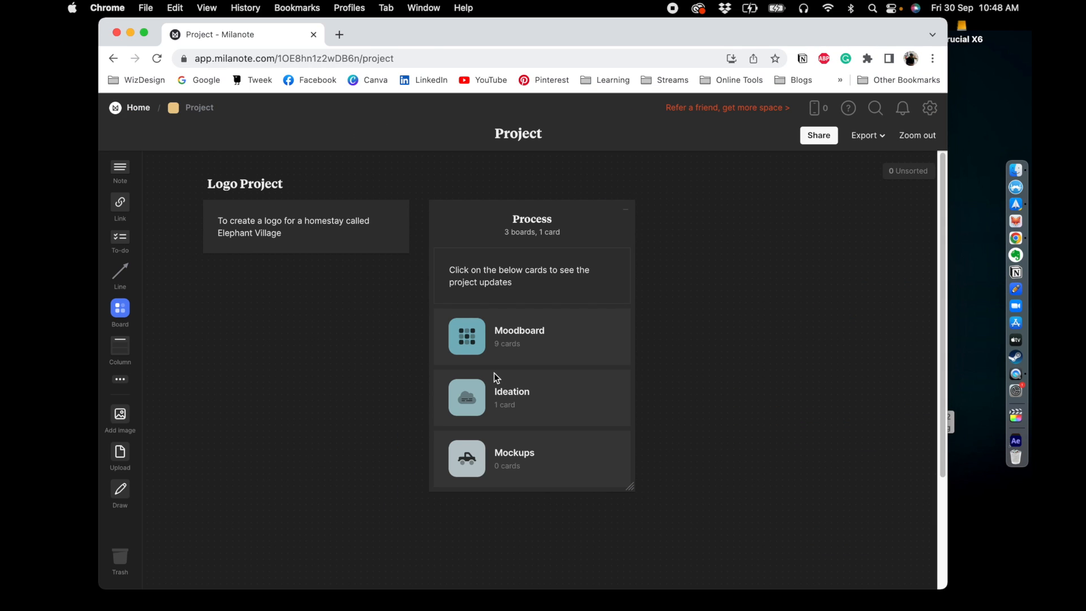
- Add an Audio card beside the Process column with the SoundCloud link to "Retro" by Hurley Mower
{"action": "left_click", "coordinate": [127, 384]}
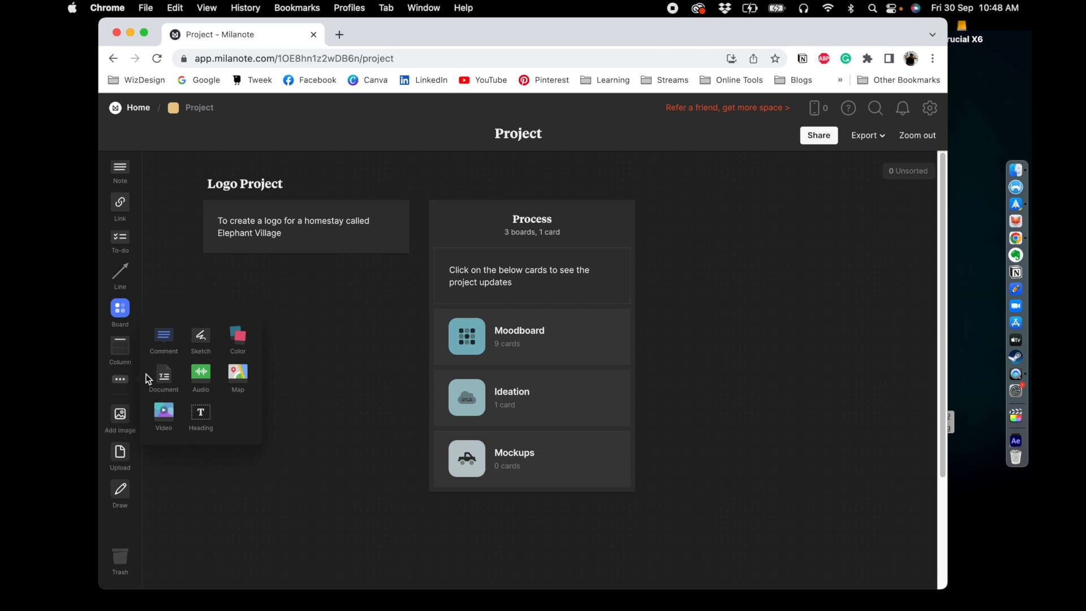
{"action": "left_click_drag", "start_coordinate": [204, 372], "coordinate": [712, 211]}
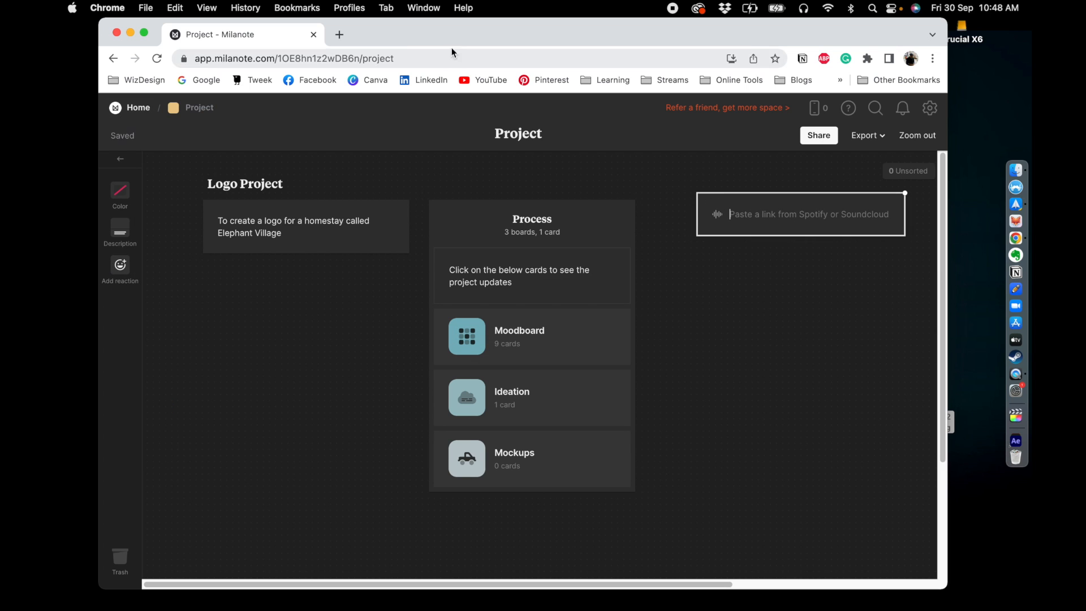
{"action": "left_click", "coordinate": [346, 34]}
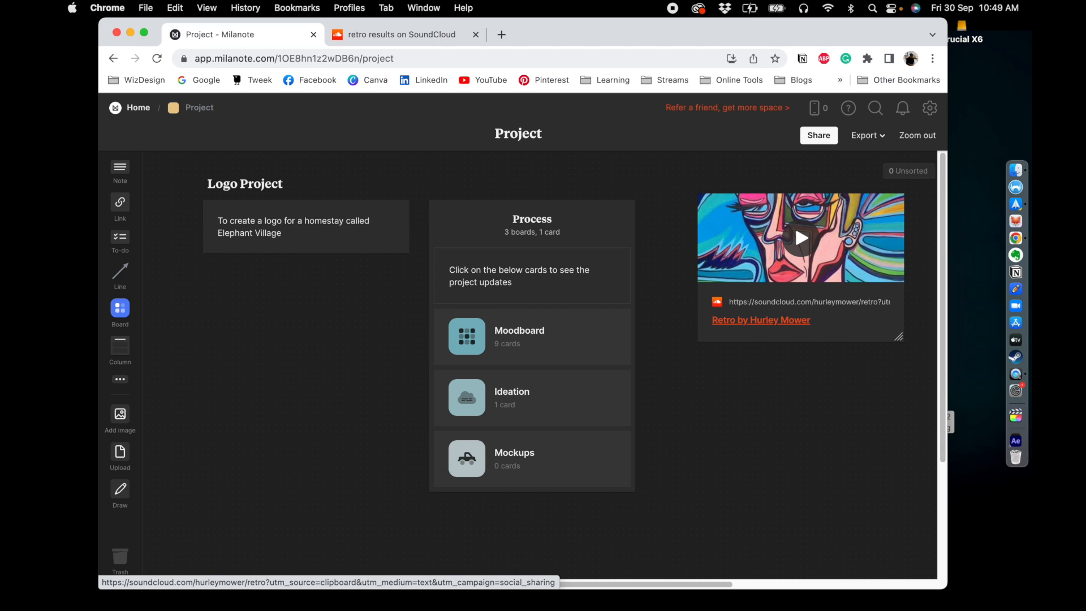
{"action": "left_click_drag", "start_coordinate": [738, 207], "coordinate": [696, 211]}
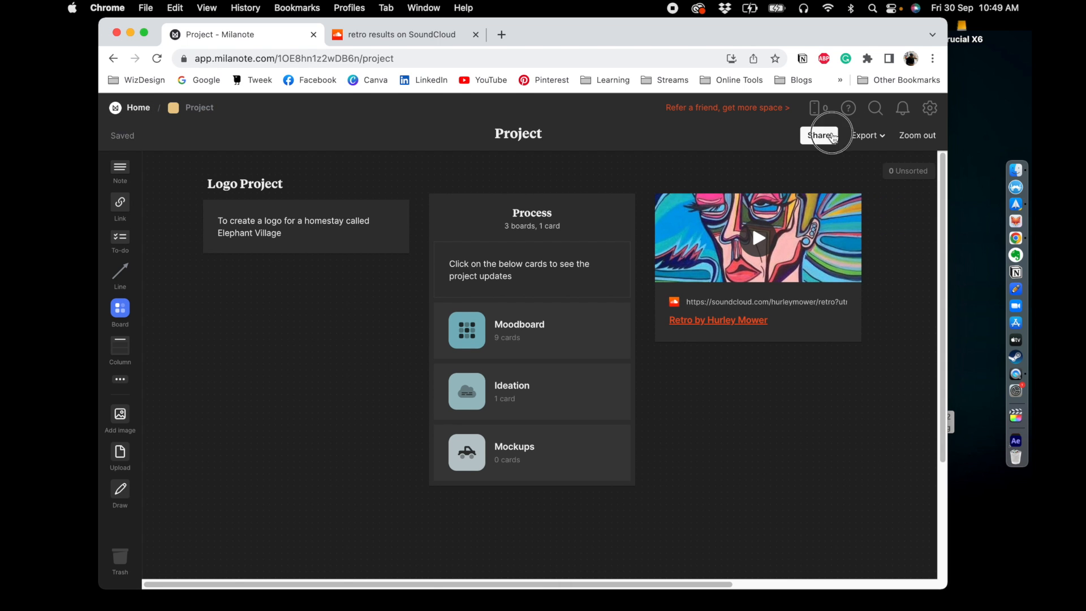
- Enable a read-only share link for the Project board and close the sharing dialog
{"action": "left_click", "coordinate": [831, 135]}
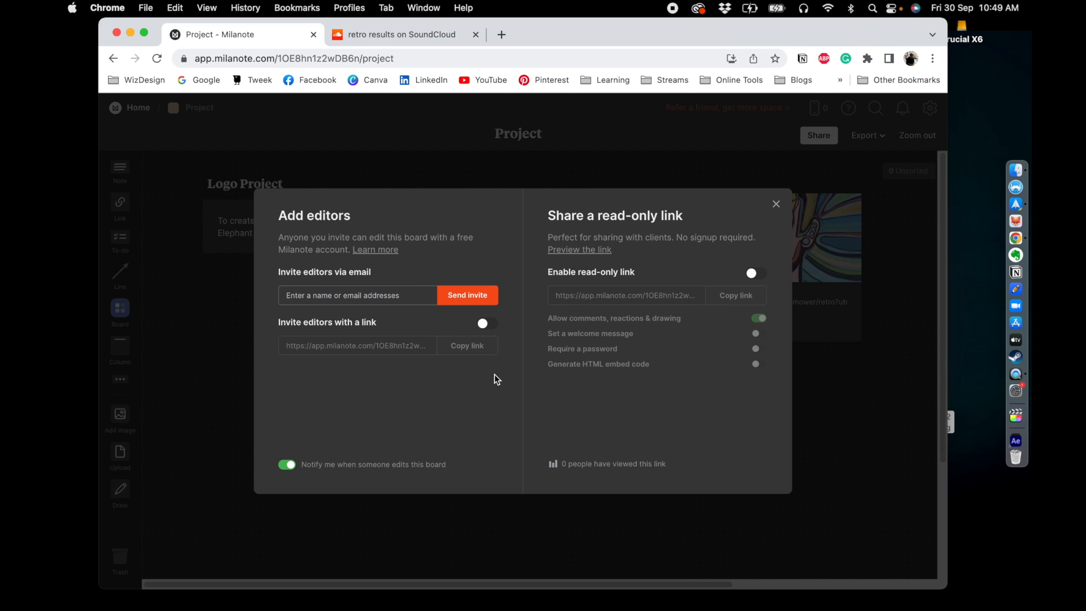
{"action": "left_click", "coordinate": [762, 274]}
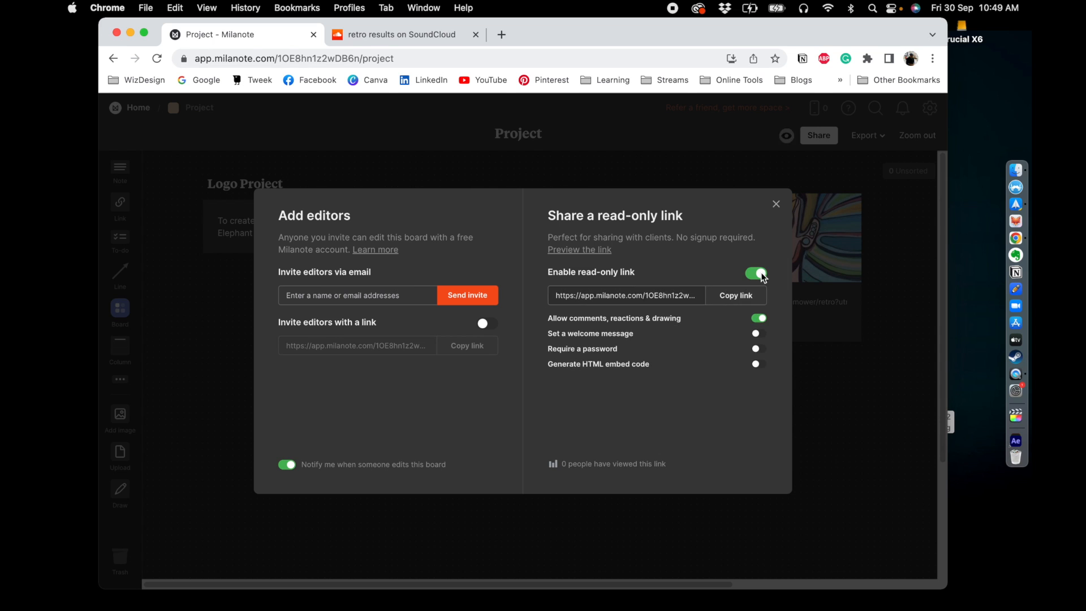
{"action": "left_click", "coordinate": [773, 206]}
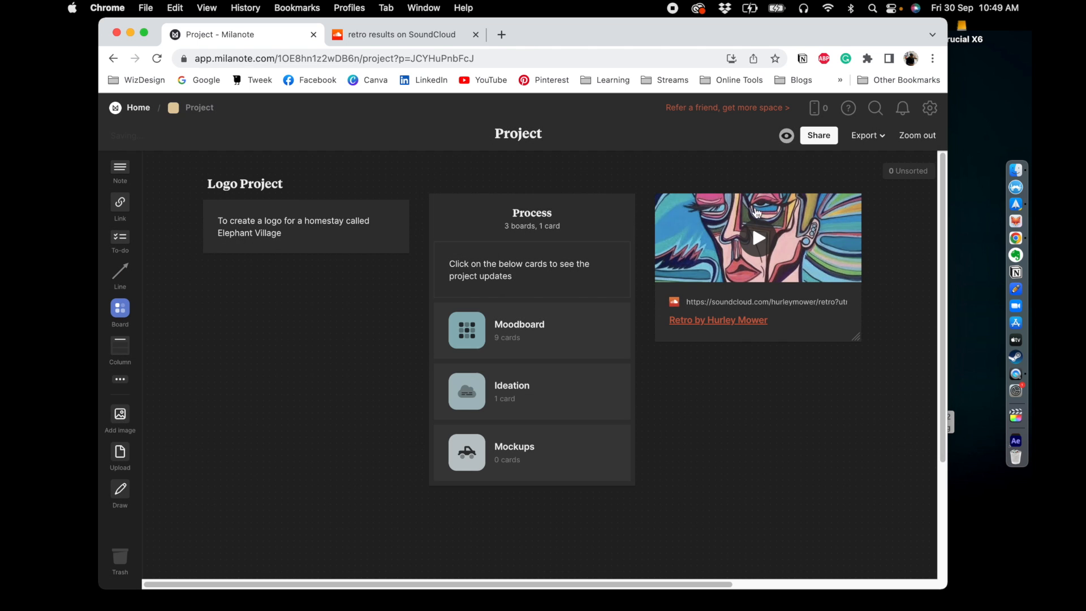